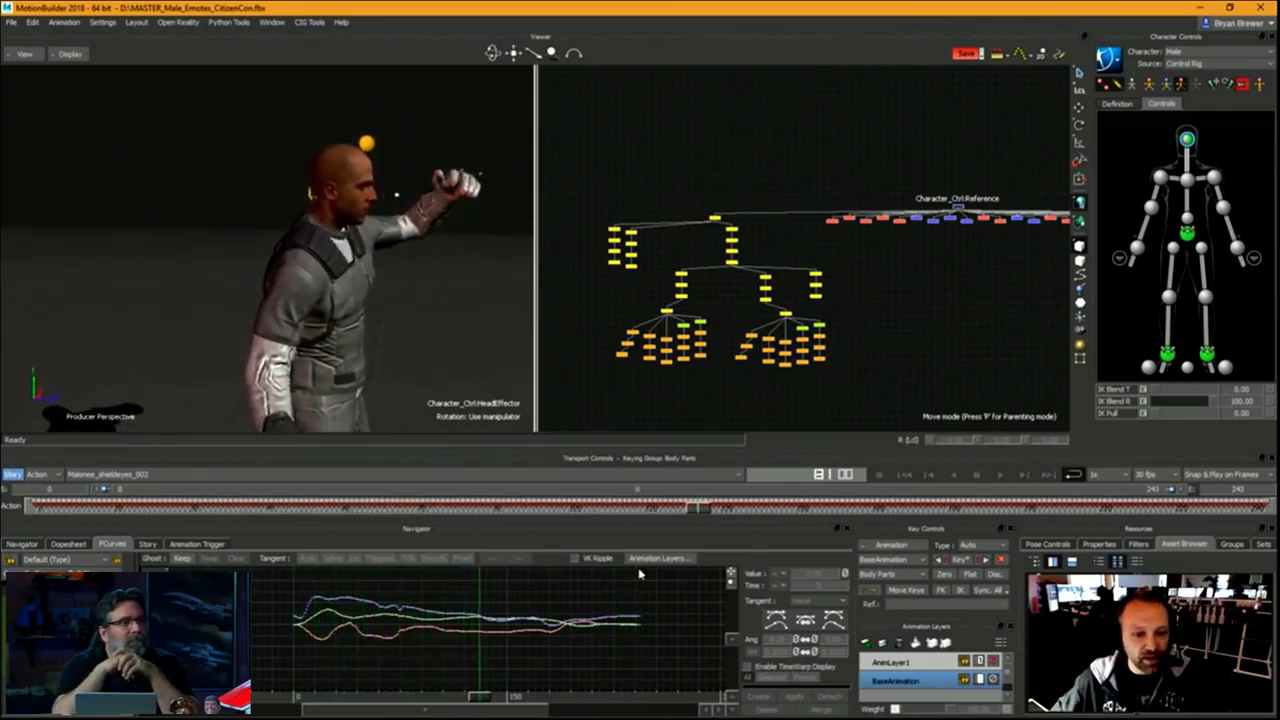
- Play back the take and examine the head effector's rotation curves for the bump between about frames 70 and 76
left_click_drag(486, 698, 388, 699)
key("ctrl+space")
key("ctrl+space")
key("ctrl+space")
key("a")
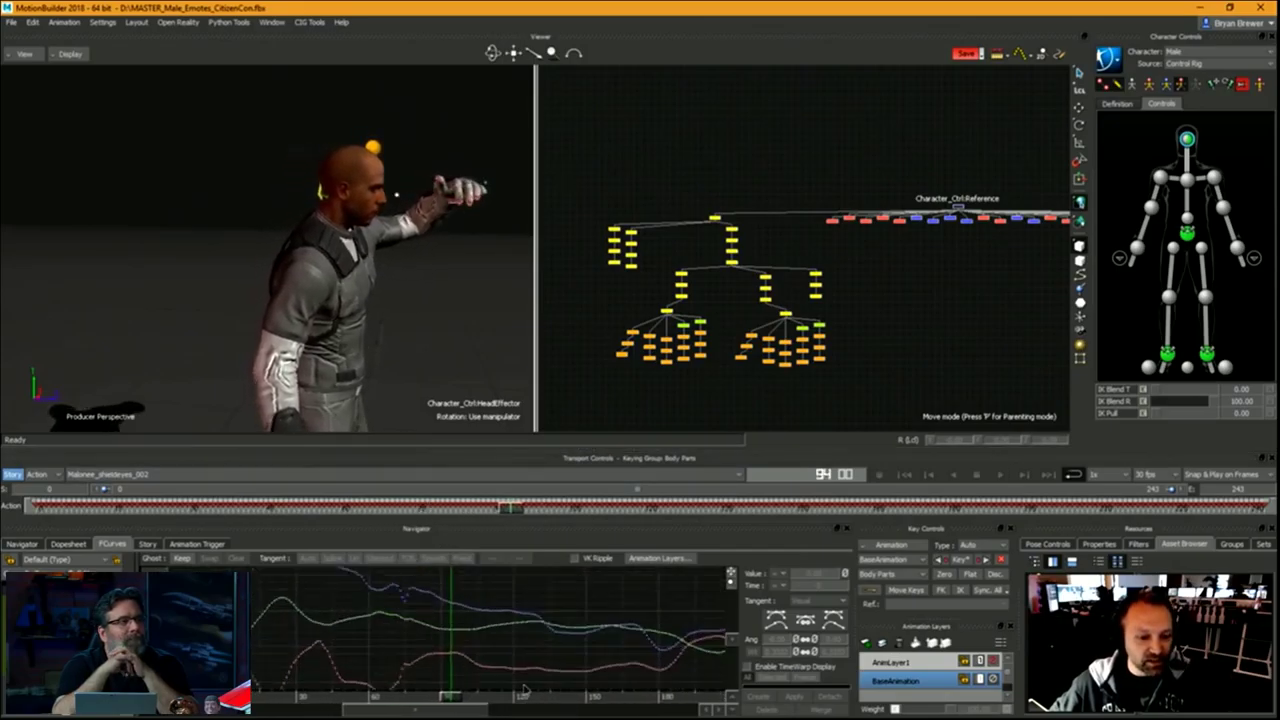
left_click_drag(408, 646, 380, 580, "ctrl")
left_click_drag(531, 699, 367, 694)
key("ctrl+space")
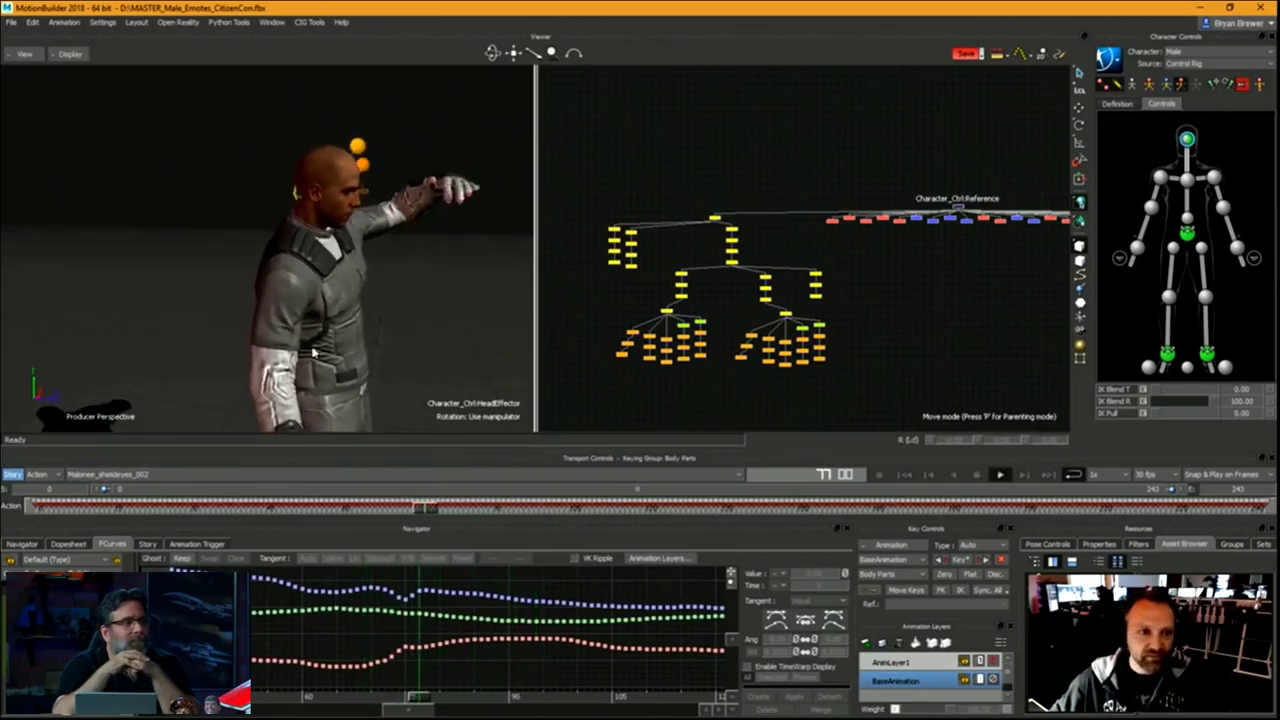
key("ctrl+space")
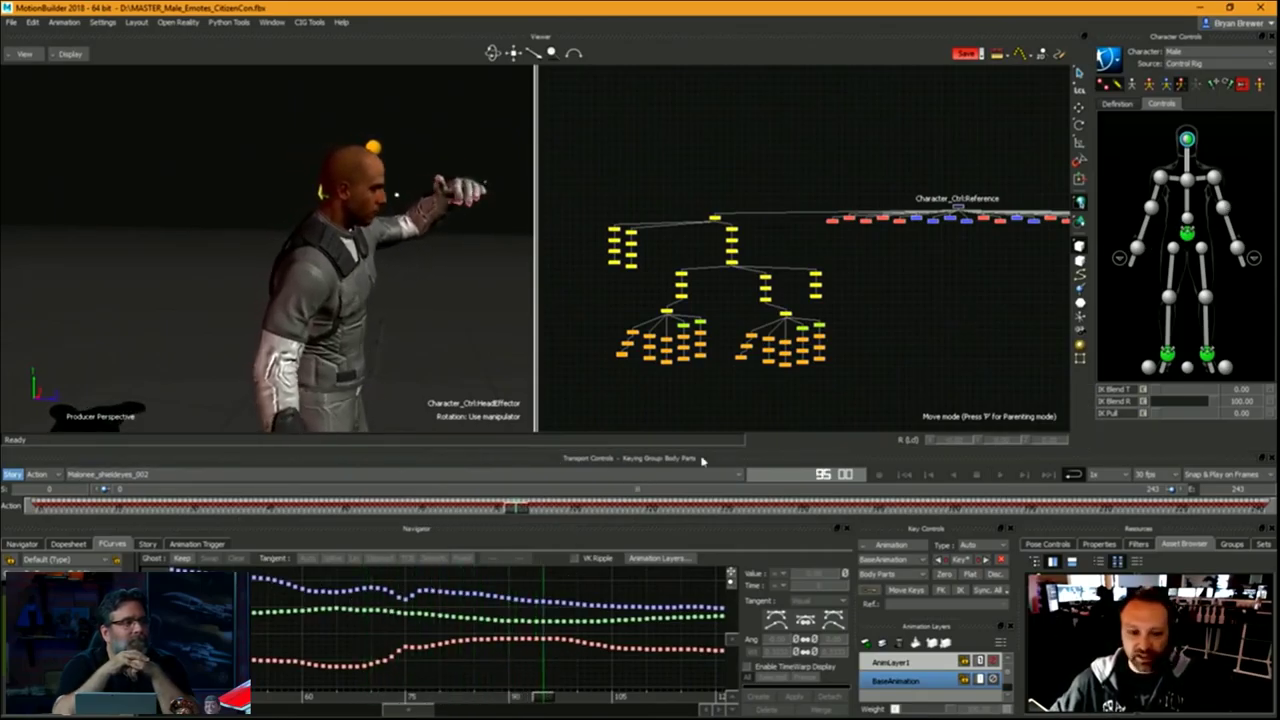
- Delete the head effector's keys across the bump around frames 70 to 76 and play back the smoothed motion
left_click_drag(416, 612, 426, 672)
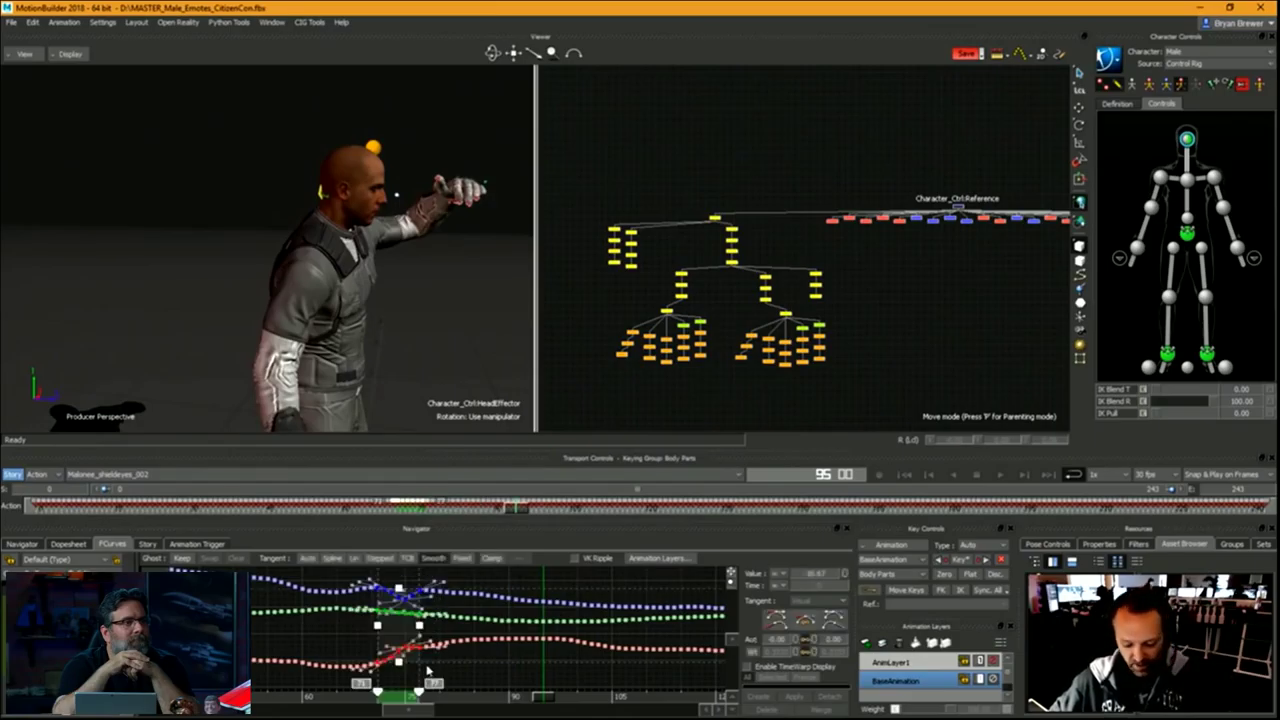
key("Delete")
left_click_drag(543, 700, 285, 699)
key("ctrl+space")
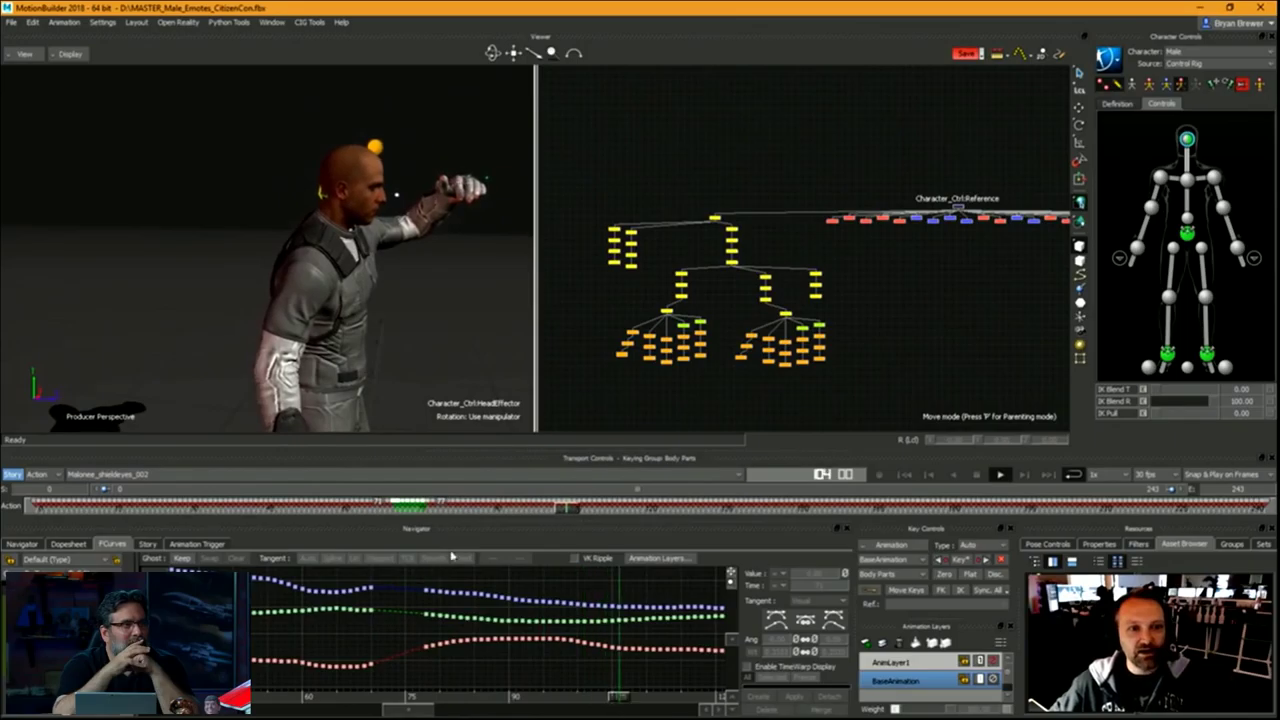
left_click_drag(428, 360, 389, 300, "ctrl")
key("ctrl+space")
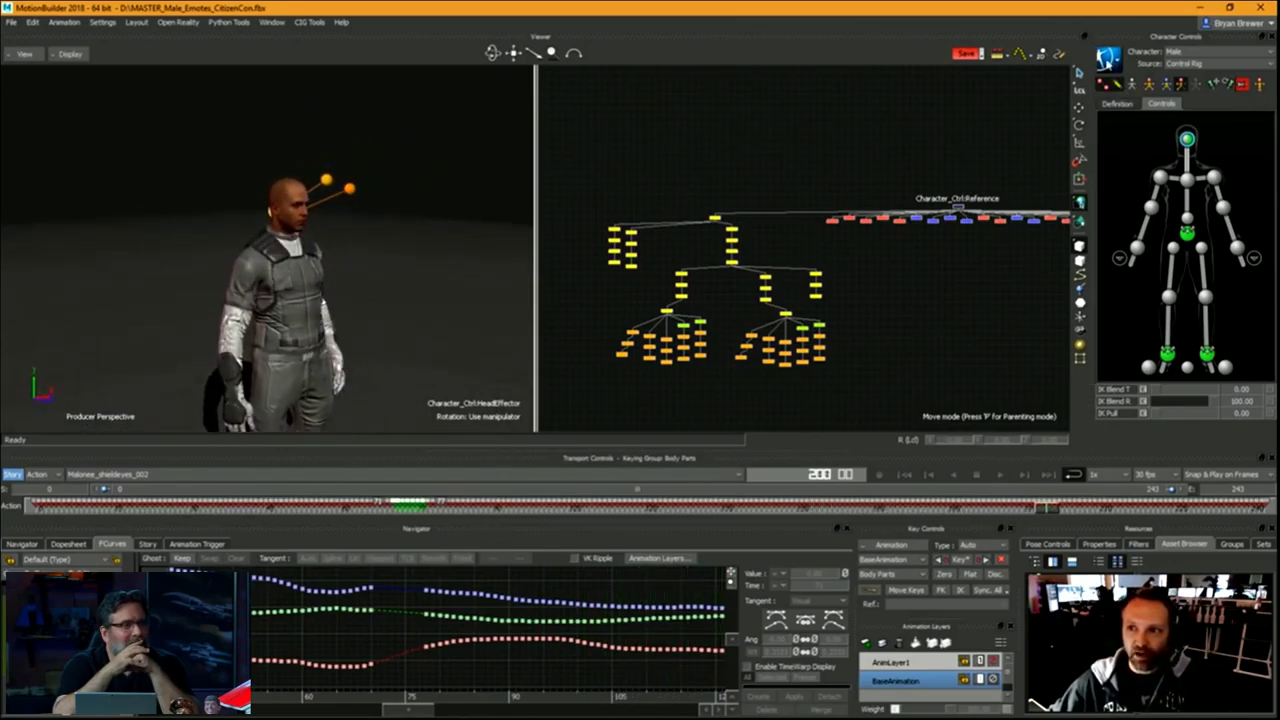
- Bake the character's edited animation onto the skeleton
left_click(1108, 64)
mouse_move(1115, 138)
left_click(1062, 133)
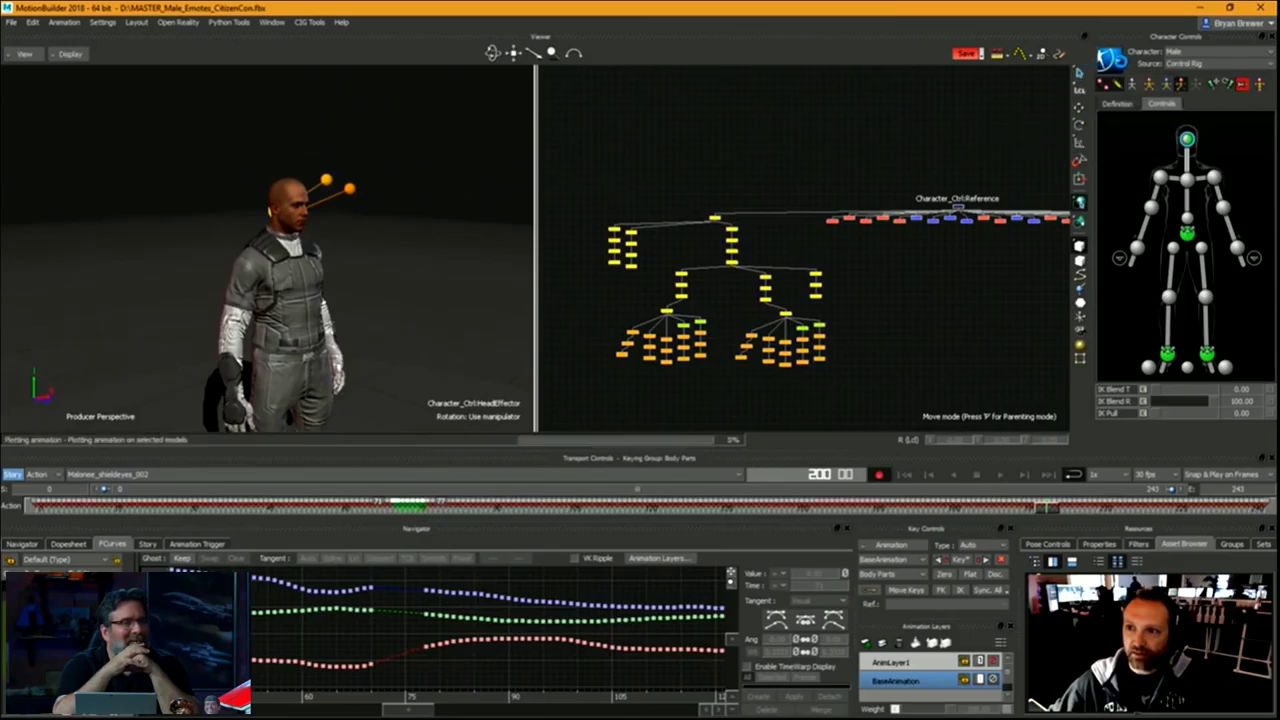
- Bake the skeleton's animation back to the character's control rig
left_click(1109, 63)
left_click(1055, 145)
left_click(1110, 58)
mouse_move(1137, 139)
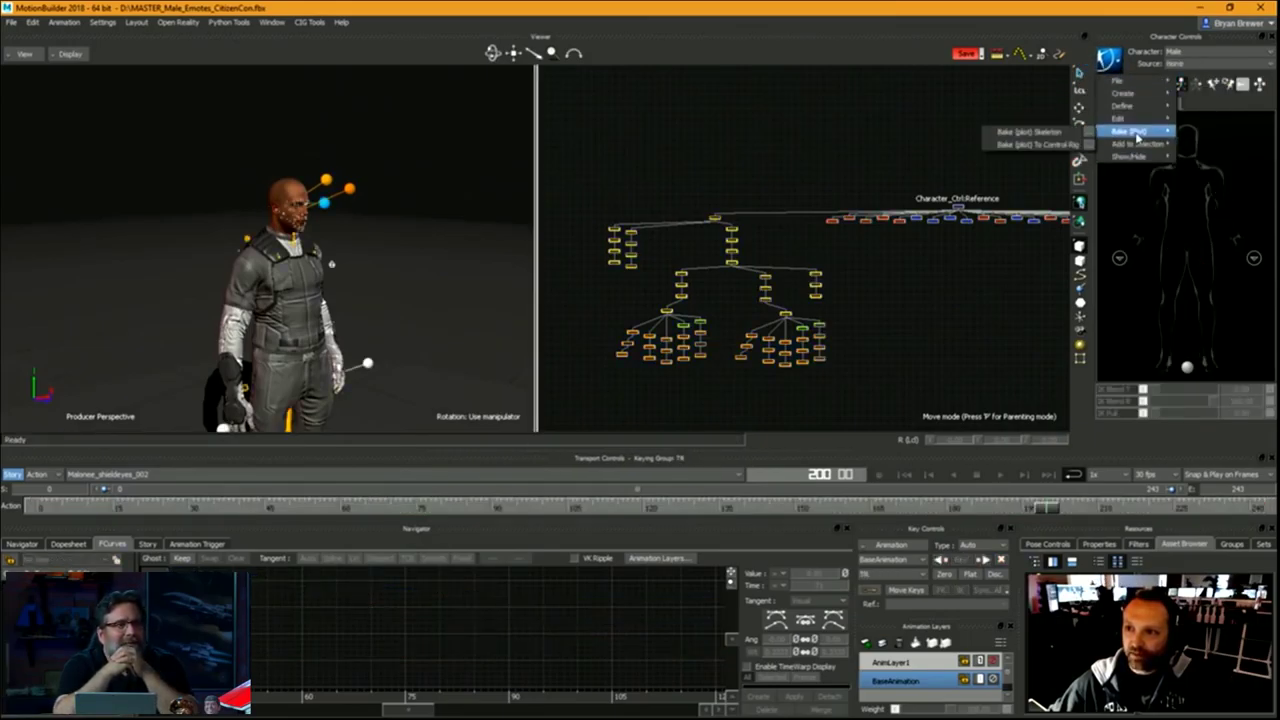
left_click(1058, 147)
left_click(1107, 68)
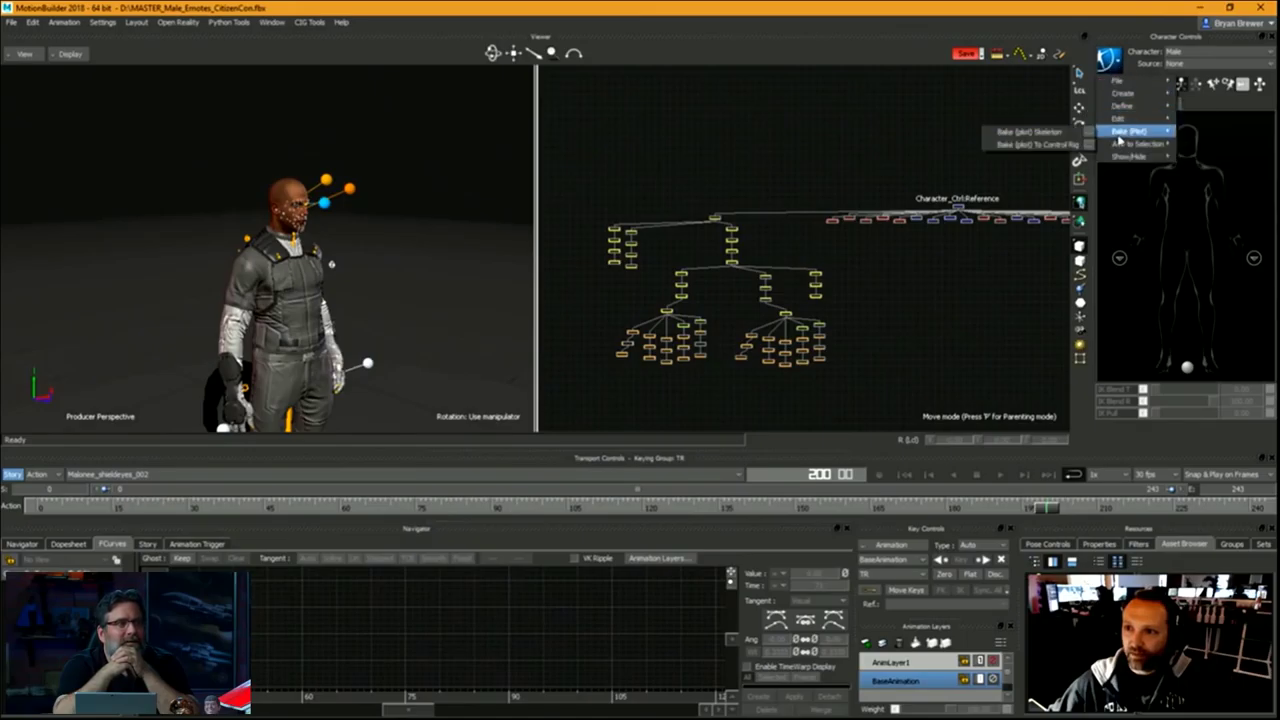
left_click(1058, 145)
- Select the head effector in the character controls and activate its rotation manipulator
left_click(1184, 141)
left_click_drag(262, 322, 435, 304, "ctrl")
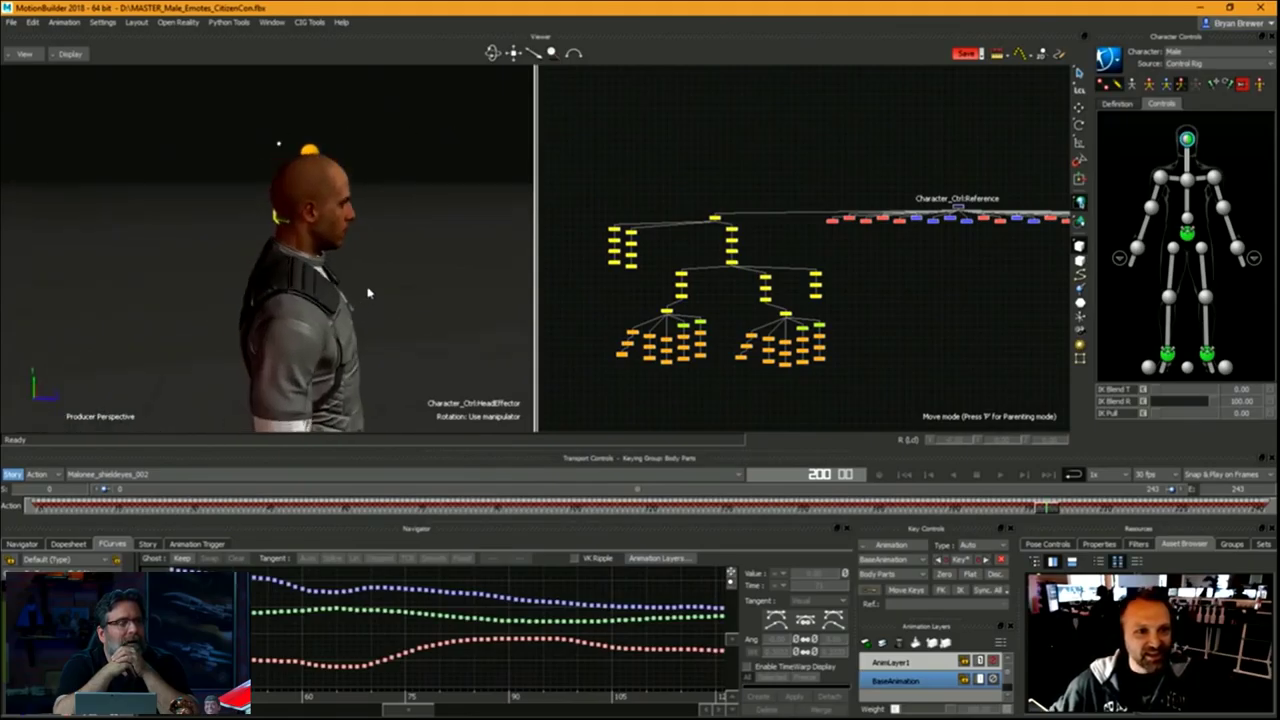
key("t")
key("r")
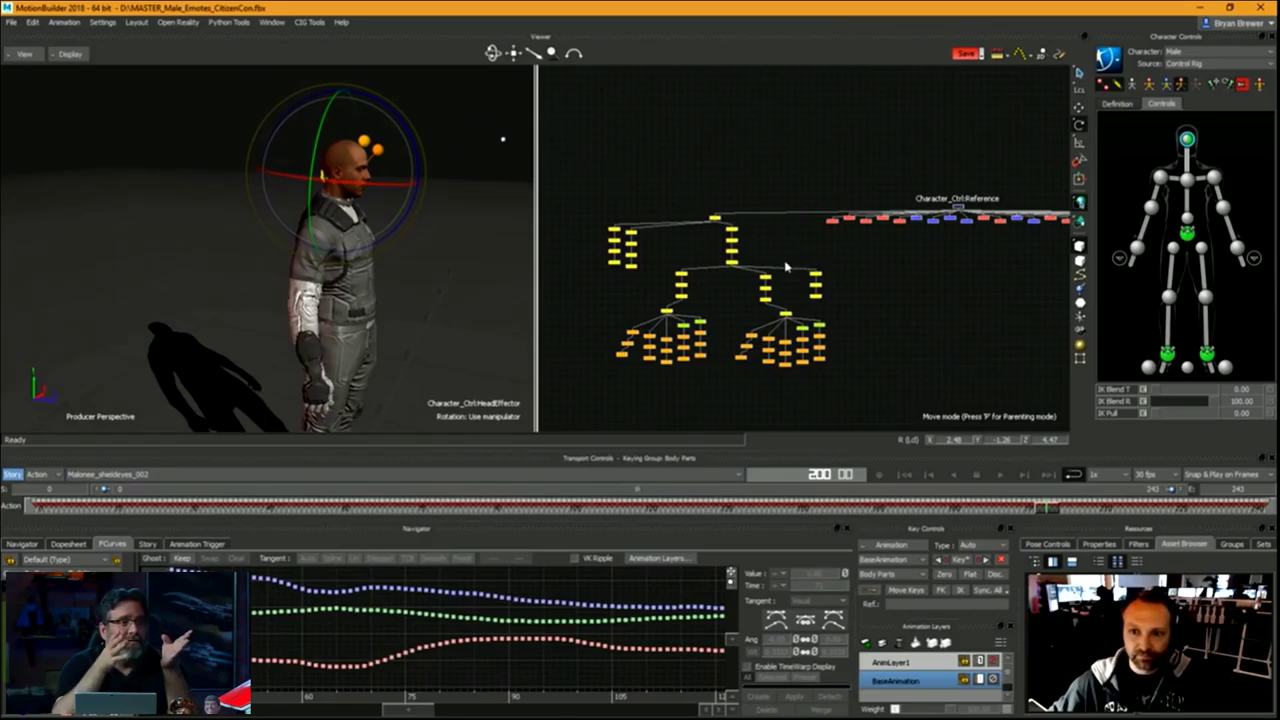
- Highlight the complete FK bone hierarchy in the schematic, then clear the selection
left_click_drag(885, 251, 837, 242, "shift")
left_click_drag(868, 230, 813, 221, "shift")
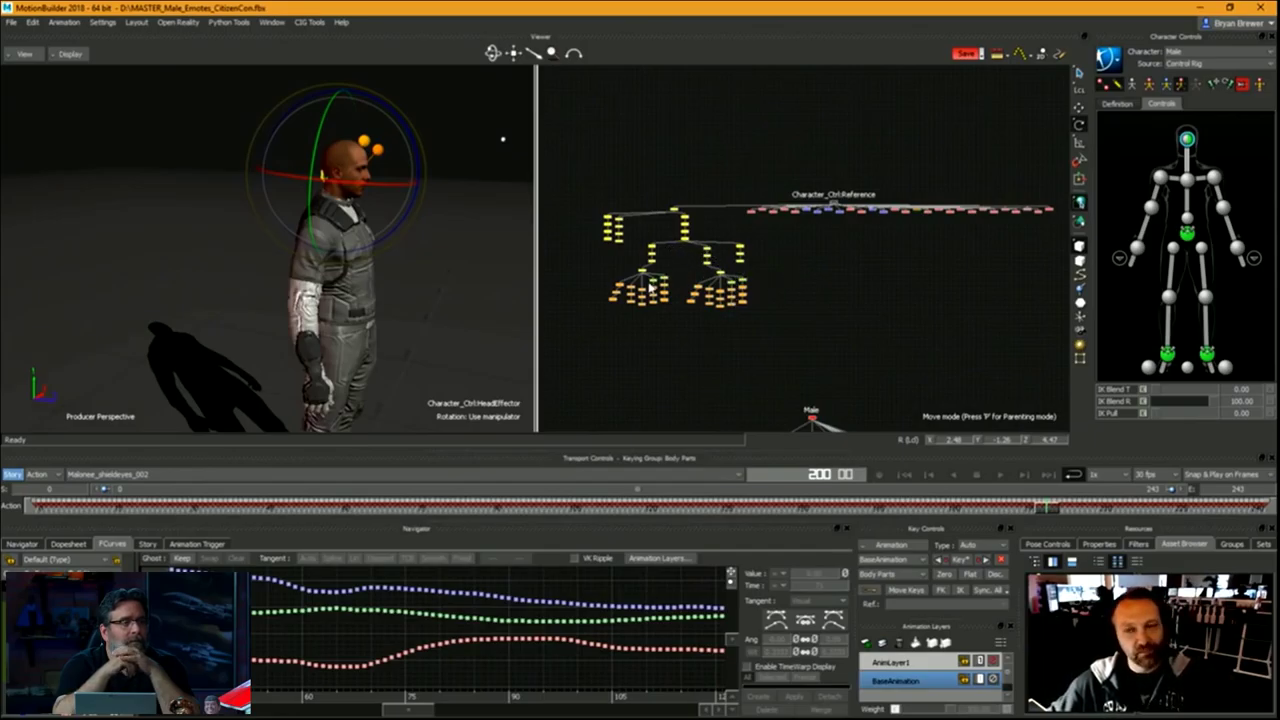
left_click_drag(650, 242, 795, 368, "ctrl")
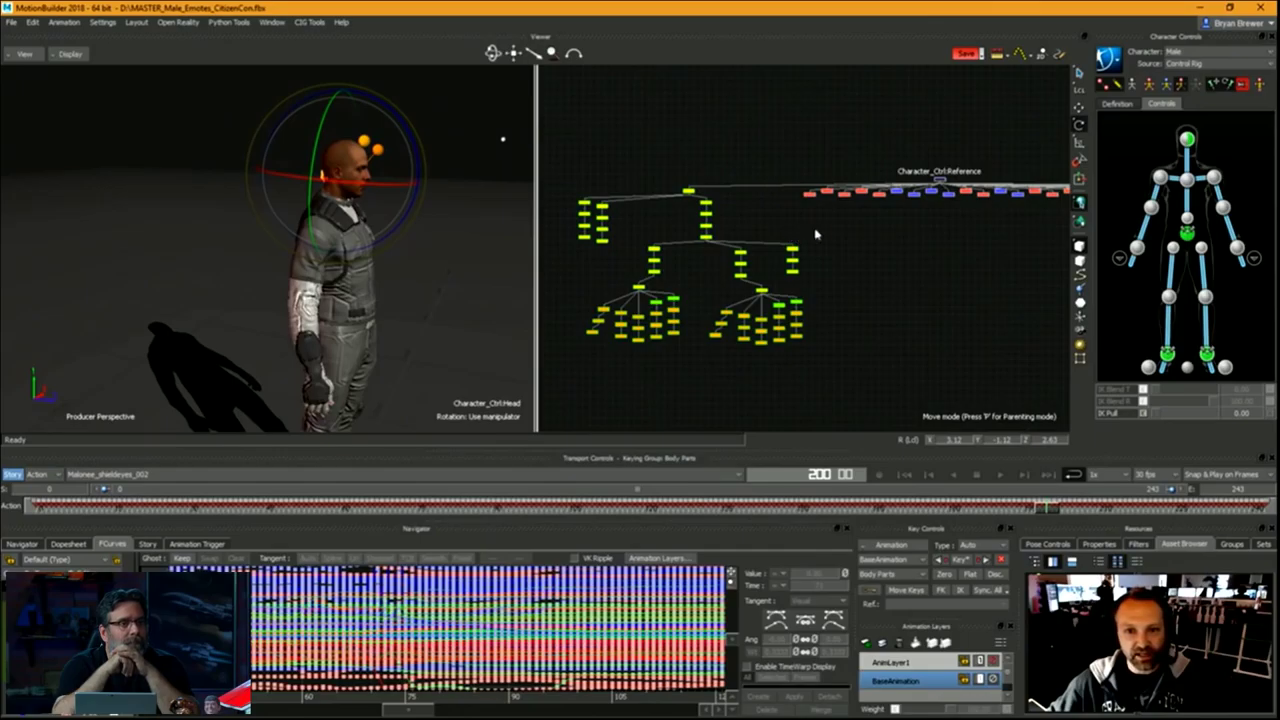
left_click(672, 232)
- Highlight the hips and spine bones in the schematic, then clear the selection
left_click_drag(692, 231, 786, 216, "ctrl")
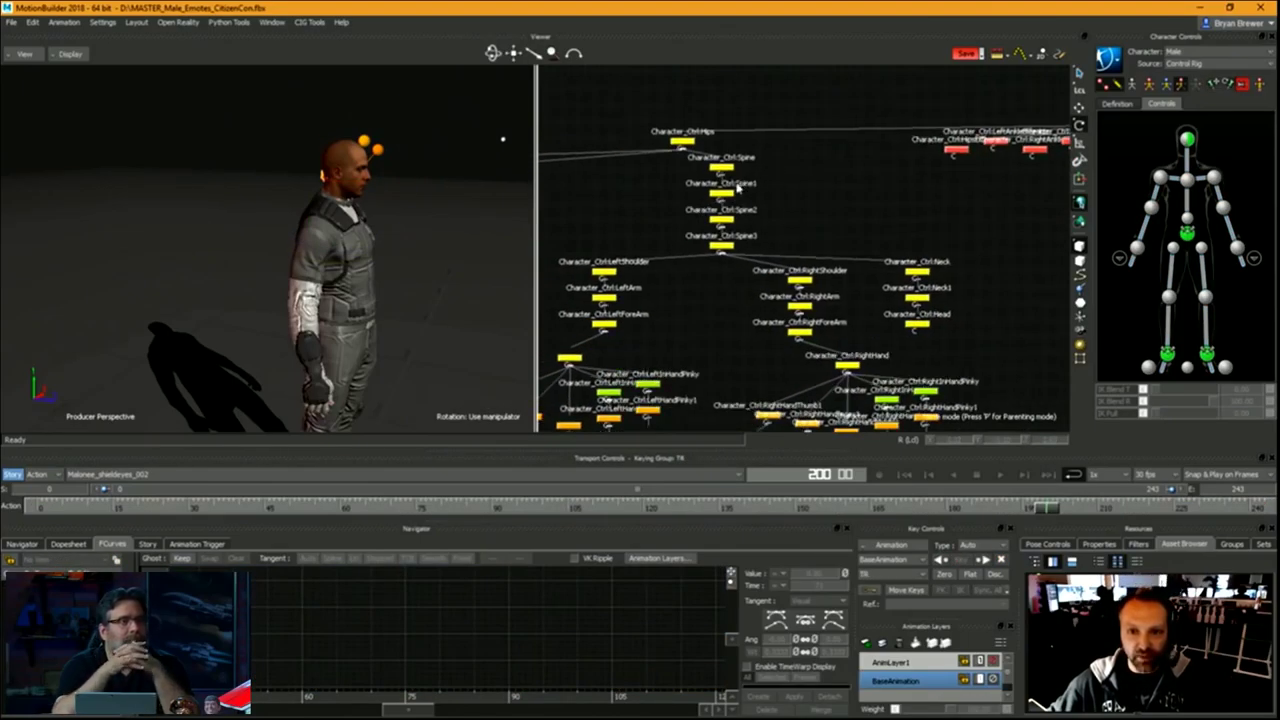
scroll(812, 187, "down", 3)
left_click_drag(810, 187, 820, 216, "shift")
left_click(779, 174)
left_click(801, 182)
left_click_drag(742, 122, 700, 136)
left_click_drag(814, 148, 722, 173)
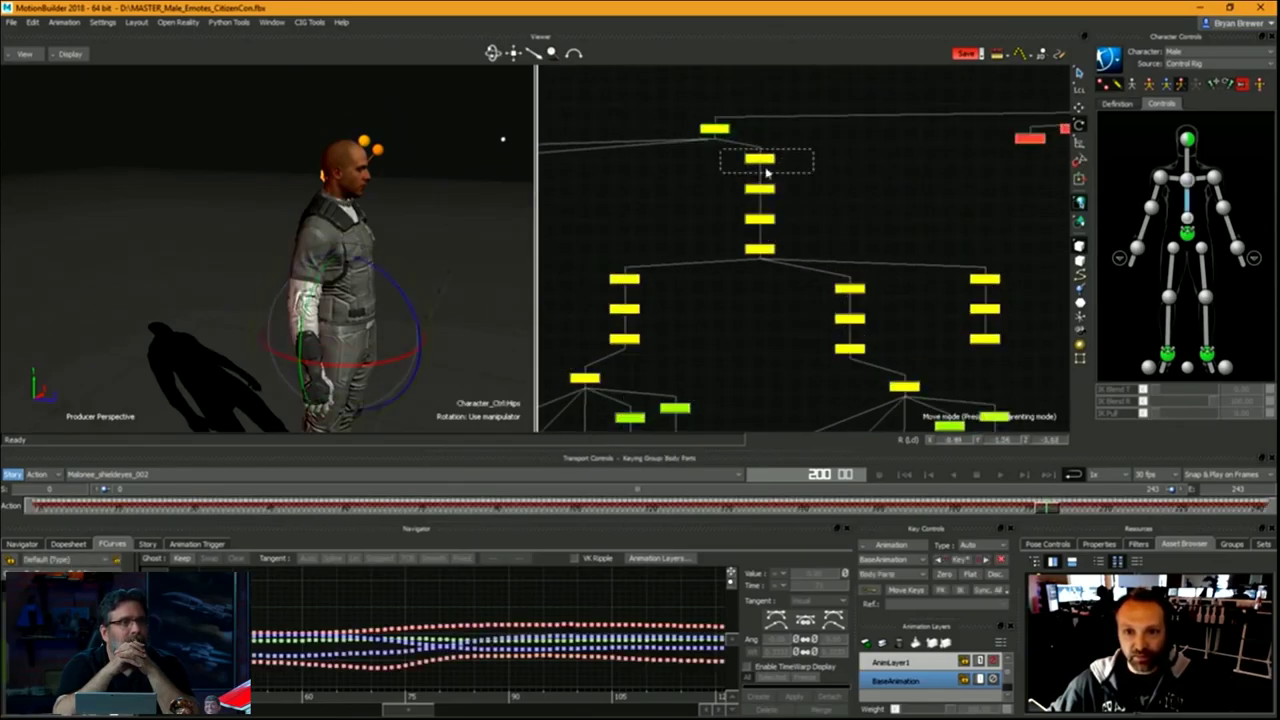
left_click(762, 264)
- Highlight the left shoulder, arm and forearm bones in the schematic
left_click_drag(668, 270, 602, 345)
left_click_drag(698, 290, 768, 254, "ctrl")
left_click_drag(706, 288, 755, 289, "ctrl")
left_click_drag(834, 391, 767, 401)
scroll(798, 316, "down", 5)
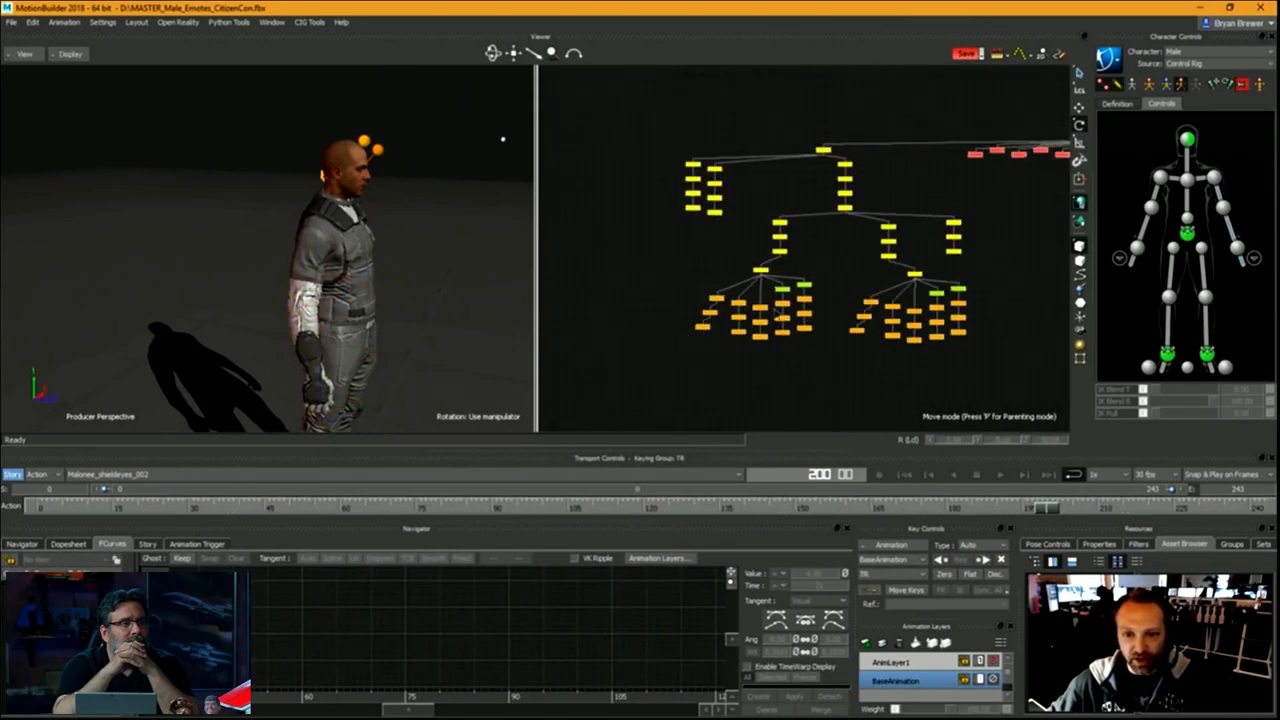
- Highlight the left leg's bone chain down to the toe base in the schematic
scroll(743, 304, "up", 5)
left_click_drag(757, 314, 698, 148)
left_click_drag(594, 106, 696, 298)
scroll(781, 284, "down", 5)
scroll(781, 284, "down", 1)
middle_click_drag(838, 259, 769, 244)
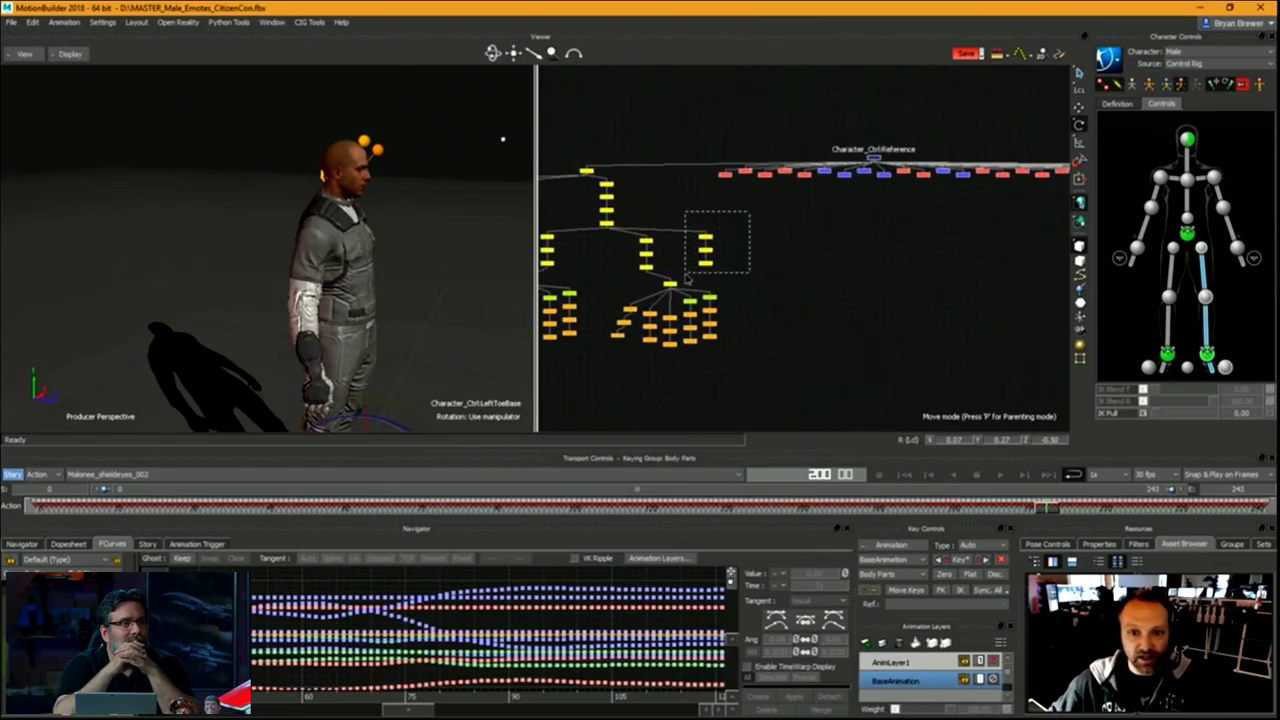
- Select the Neck, Neck1 and Head bones in the schematic and examine their names
left_click_drag(686, 276, 686, 276)
scroll(755, 266, "up", 3)
middle_click_drag(757, 266, 857, 256)
scroll(857, 255, "up", 5)
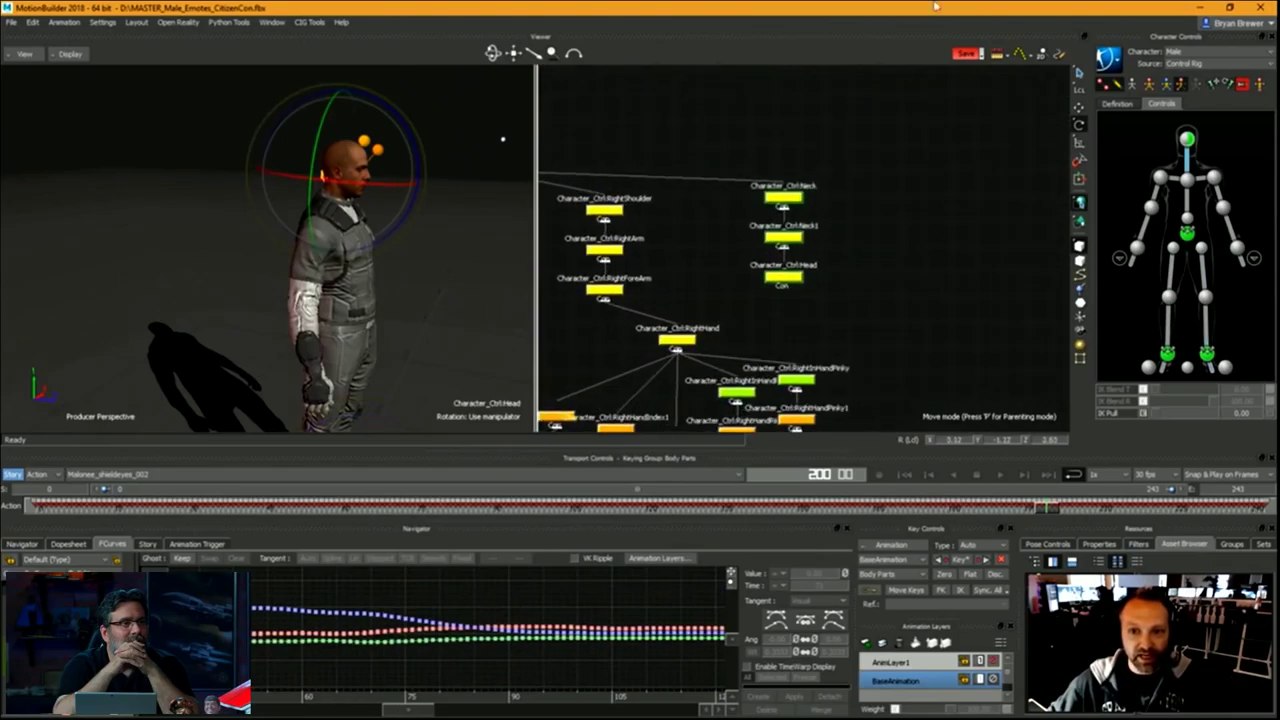
- Locate the IK effectors under the Reference node and switch the character viewport to X-Ray display
scroll(940, 252, "down", 6)
middle_click_drag(1008, 238, 733, 248)
middle_click_drag(916, 256, 798, 278)
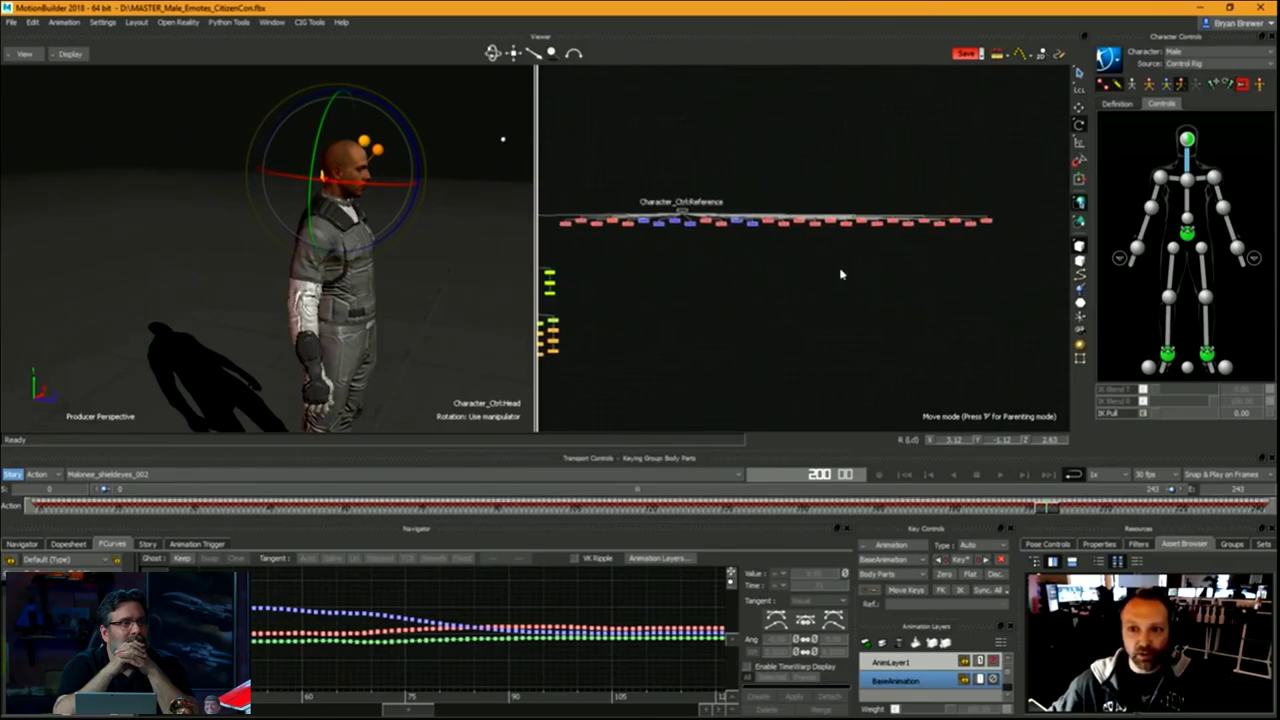
scroll(843, 274, "down", 3)
key("ctrl+a")
key("ctrl+a")
- Highlight the FK bones and the IK effectors across the rig in the schematic, then clear the selection
left_click_drag(342, 291, 372, 248, "ctrl+shift")
middle_click_drag(755, 267, 1006, 264)
left_click_drag(674, 238, 853, 372)
left_click_drag(313, 256, 374, 269, "ctrl")
middle_click_drag(966, 280, 779, 283)
left_click_drag(998, 255, 597, 231)
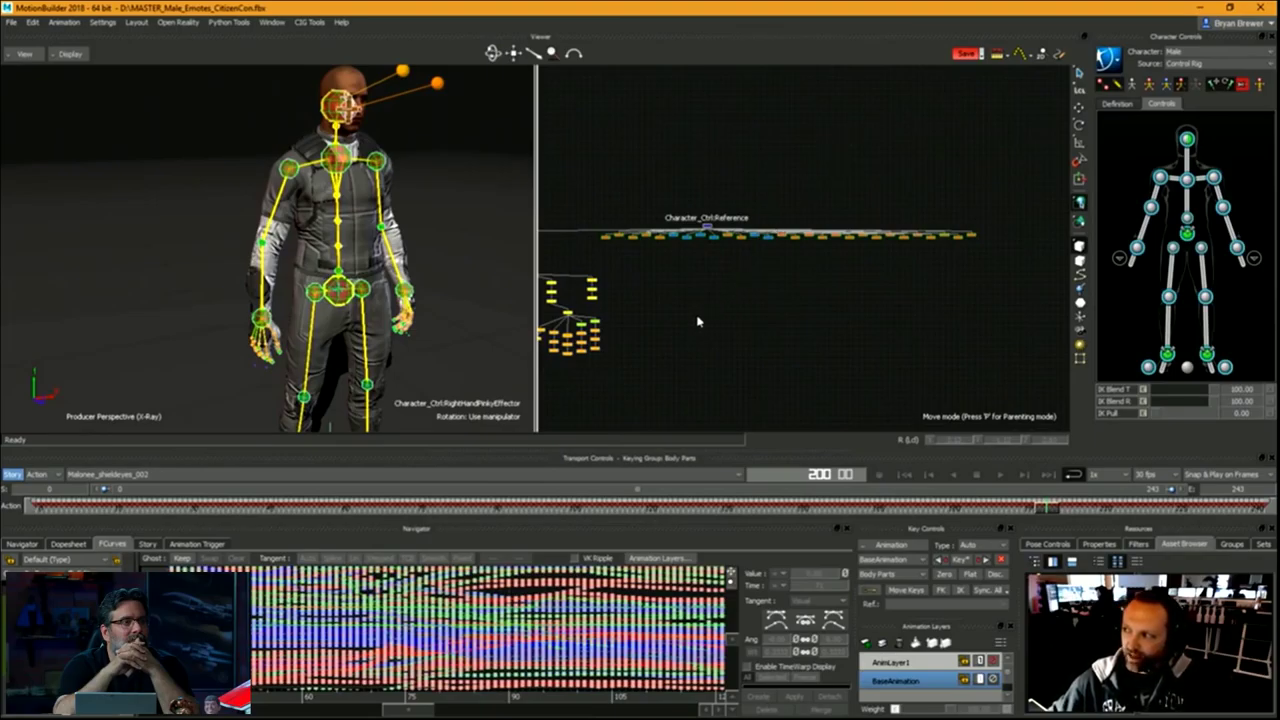
middle_click_drag(713, 306, 854, 310)
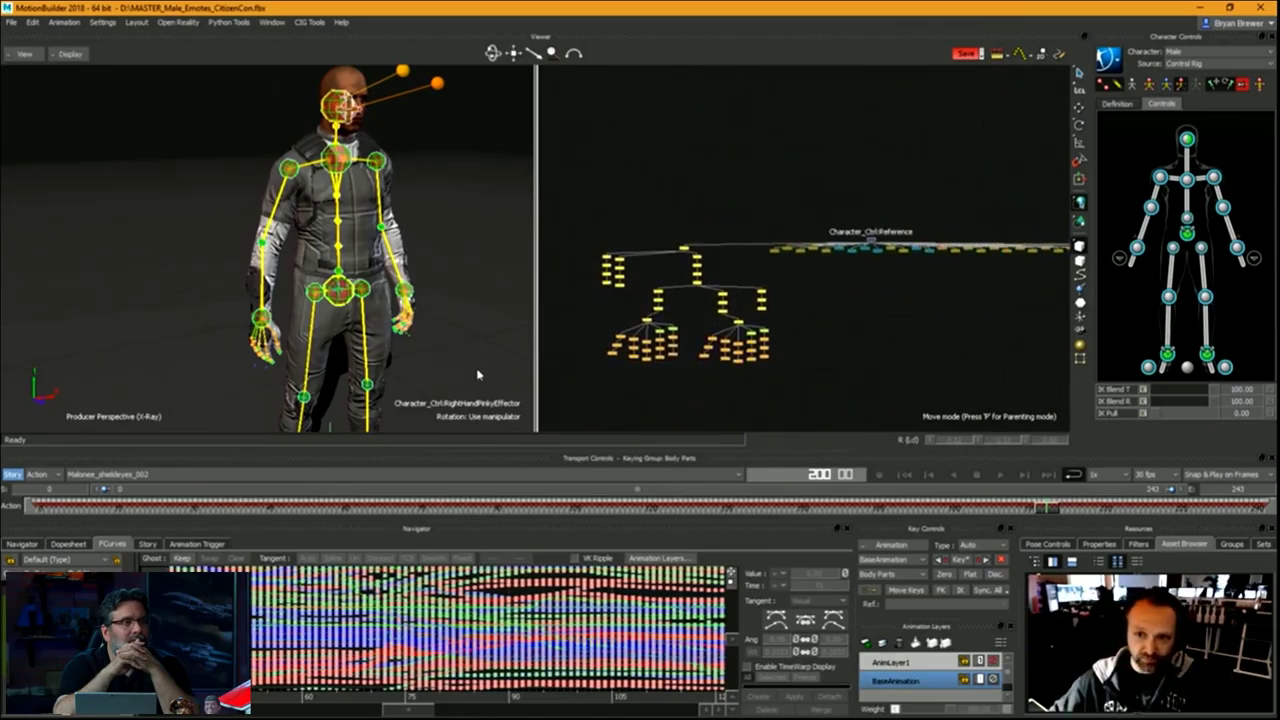
left_click(800, 312)
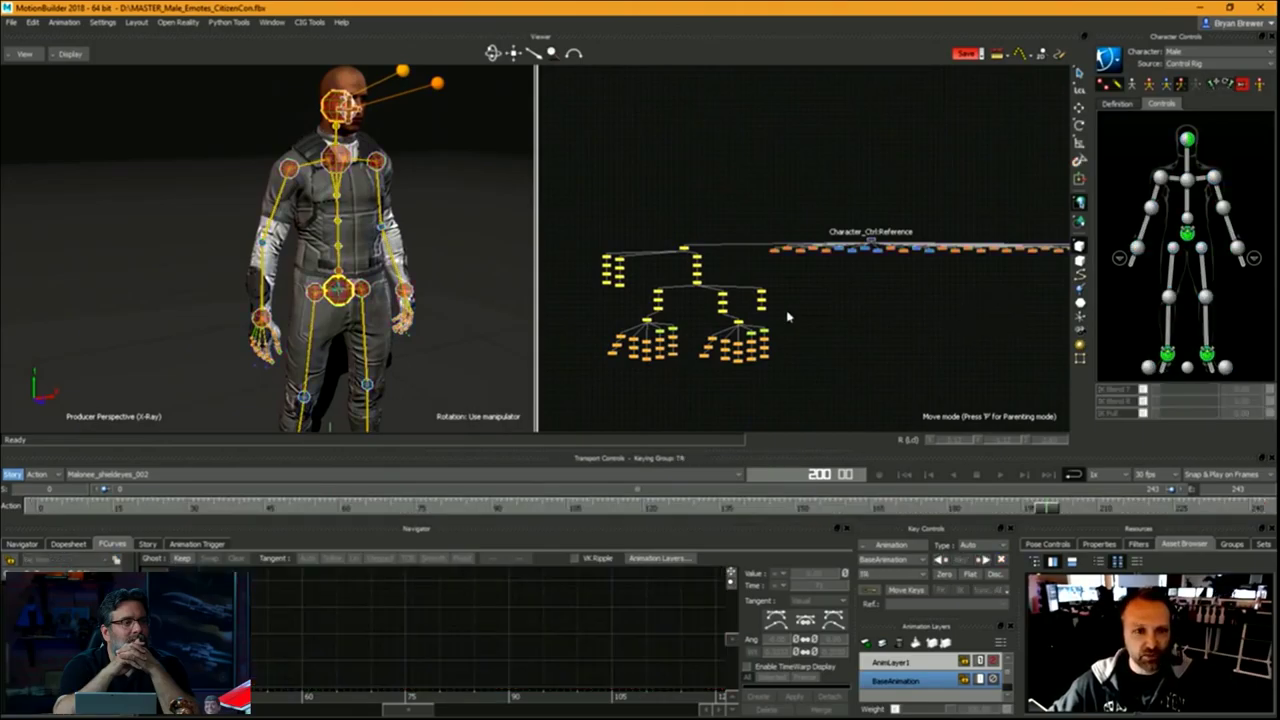
- Inspect the rig over the character, then return the viewport to its normal display without X-Ray
right_click_drag(462, 310, 408, 314, "alt")
mouse_move(408, 314)
left_mouse_down("alt")
mouse_move(449, 314)
mouse_move(391, 309)
left_mouse_up("alt")
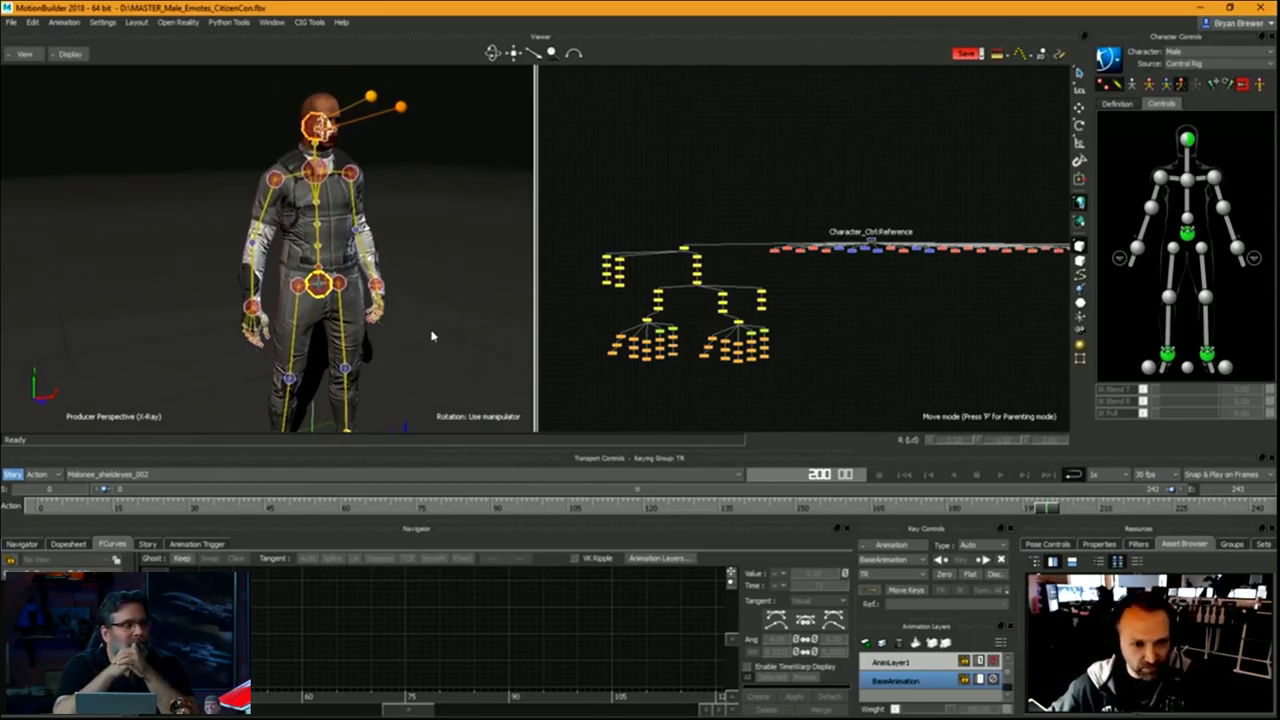
right_click_drag(424, 332, 442, 331, "alt")
left_click_drag(442, 329, 435, 331, "alt")
middle_click_drag(435, 329, 427, 334, "alt")
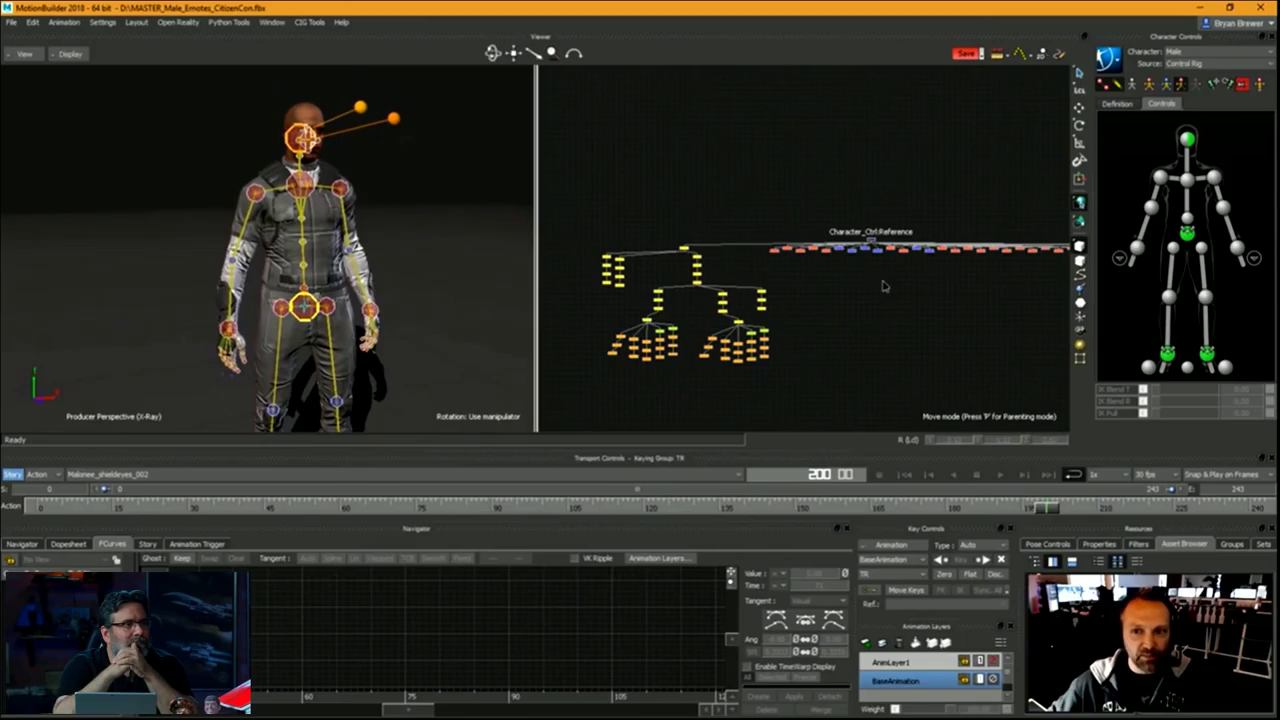
middle_click_drag(884, 287, 849, 286, "alt")
scroll(848, 287, "down", 2)
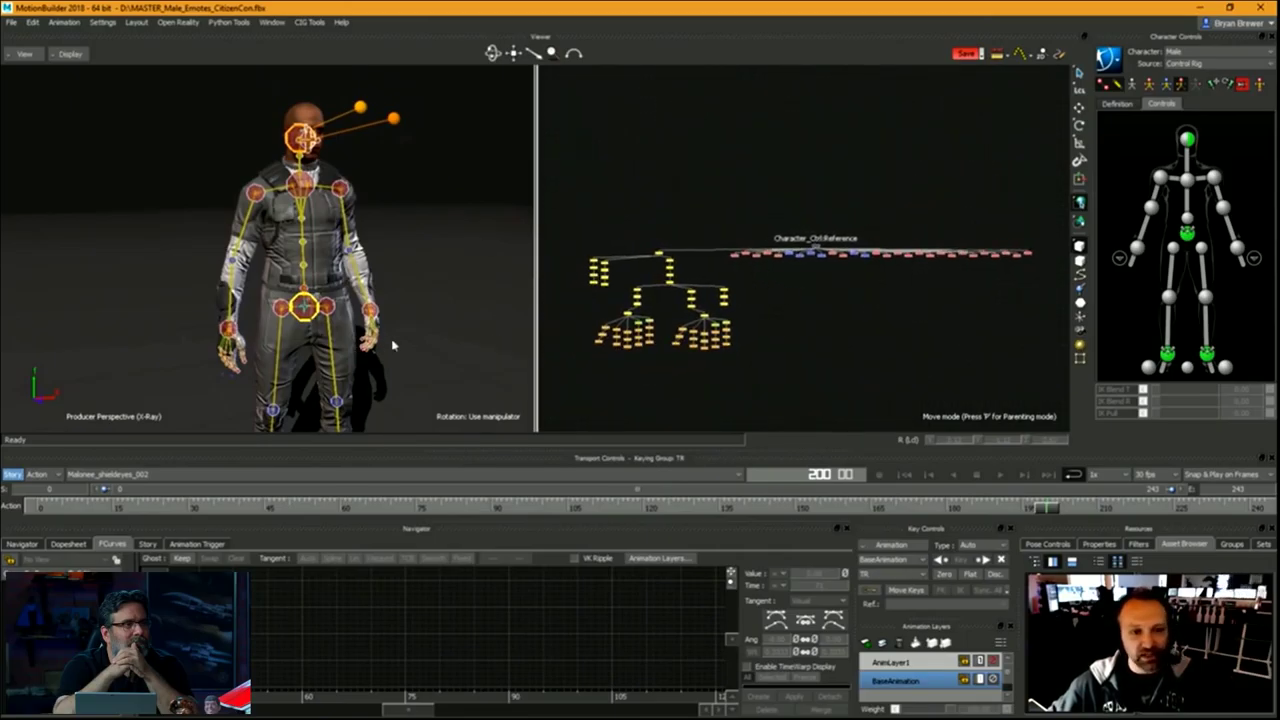
left_click_drag(867, 332, 866, 332)
middle_click_drag(799, 289, 785, 300, "alt")
mouse_move(408, 334)
left_mouse_down("alt")
mouse_move(436, 328)
mouse_move(410, 314)
left_mouse_up("alt")
key("ctrl+a")
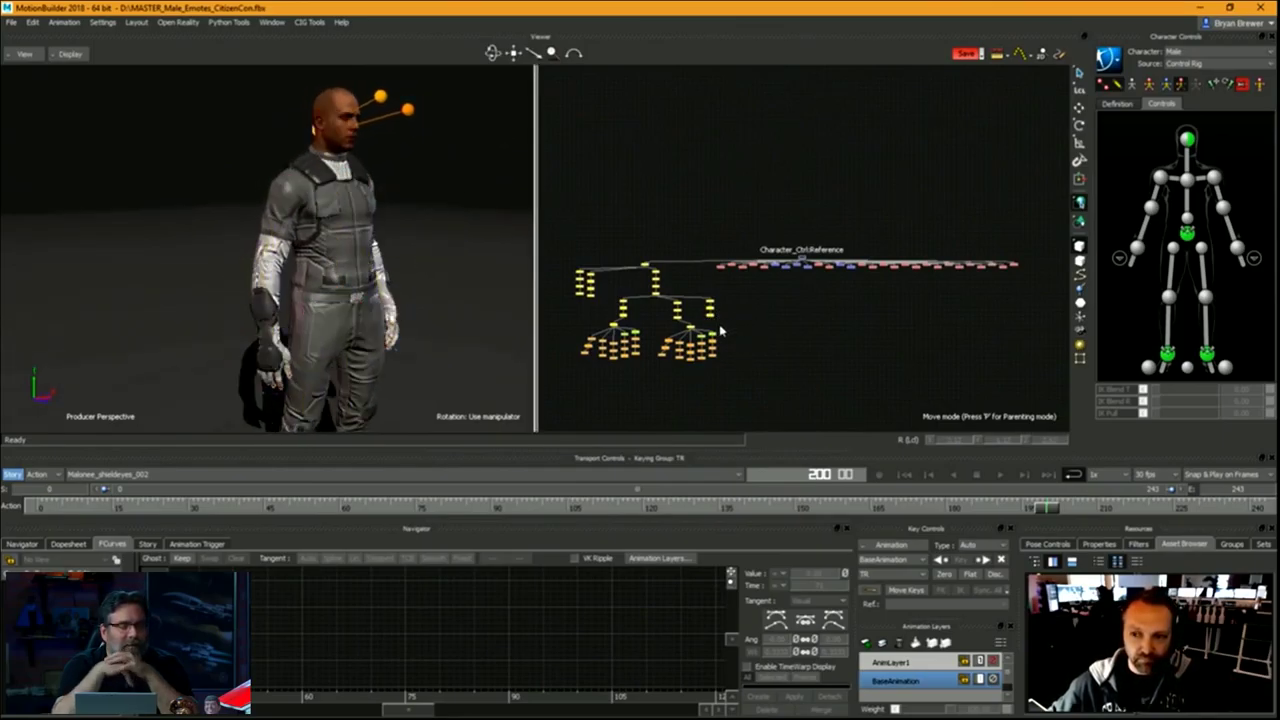
scroll(413, 308, "down", 2)
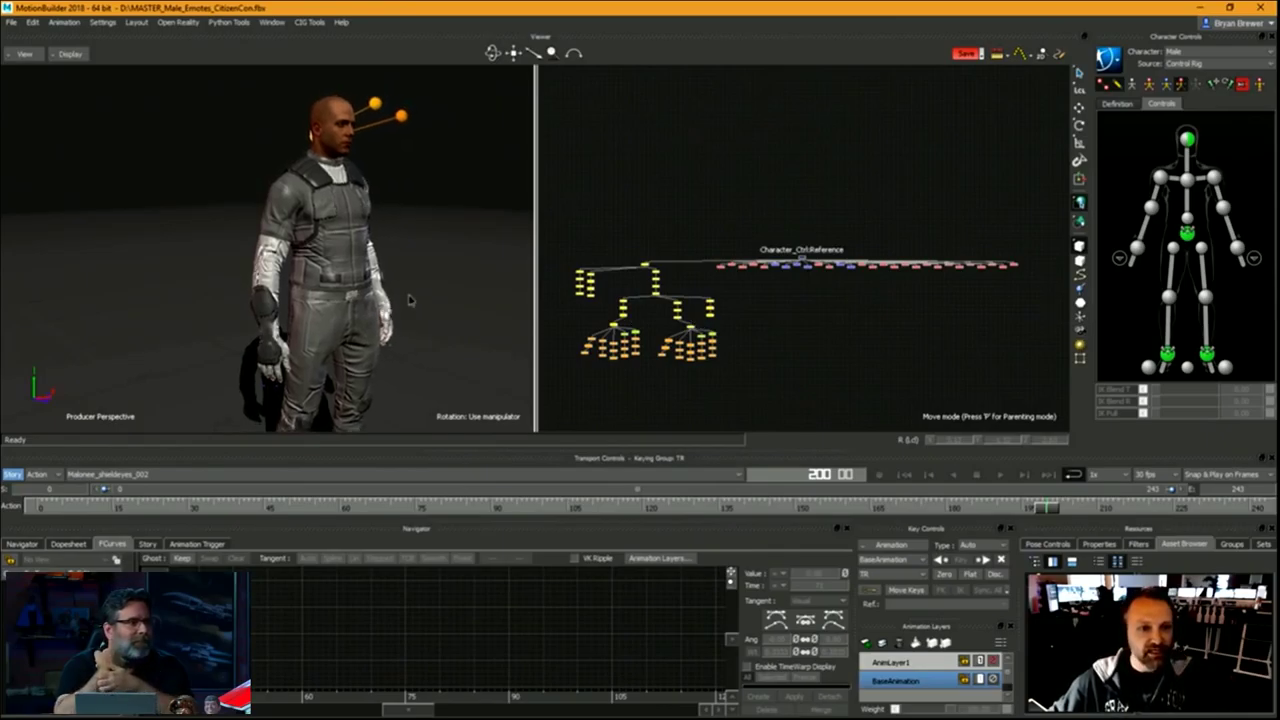
- Select the right shoulder effector and switch the current take to Take 002
left_click(1160, 178)
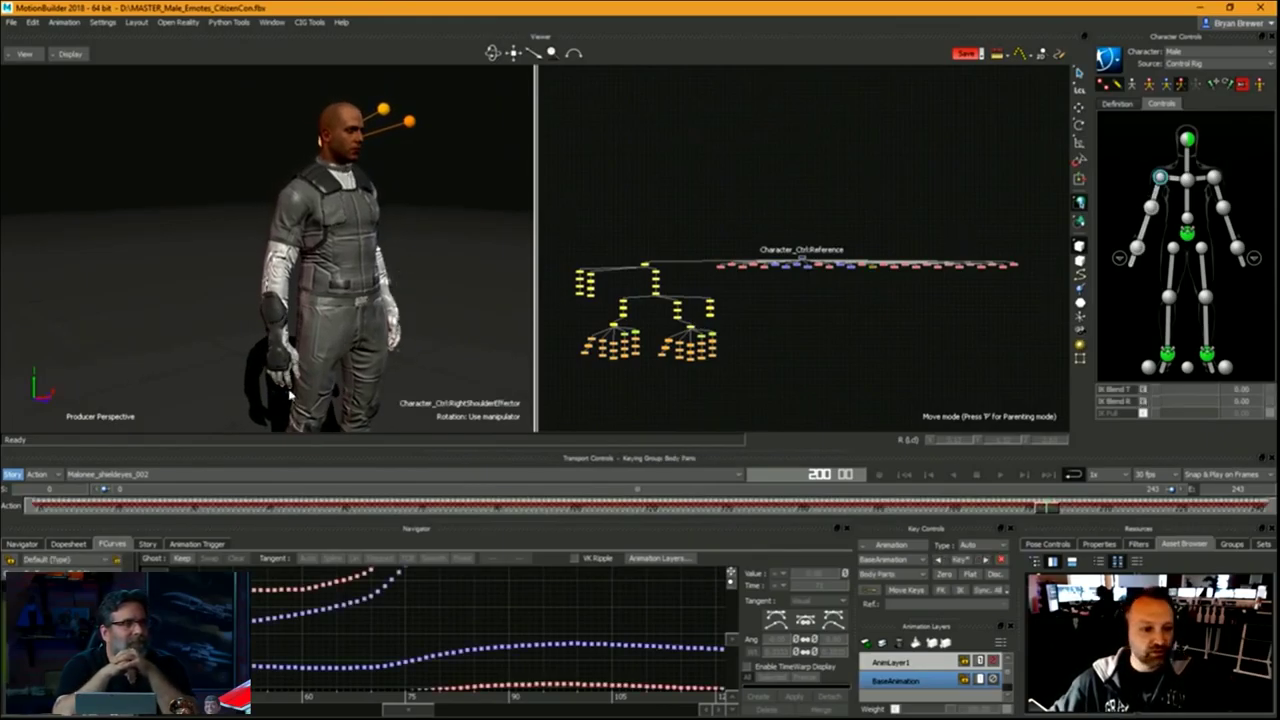
left_click(136, 474)
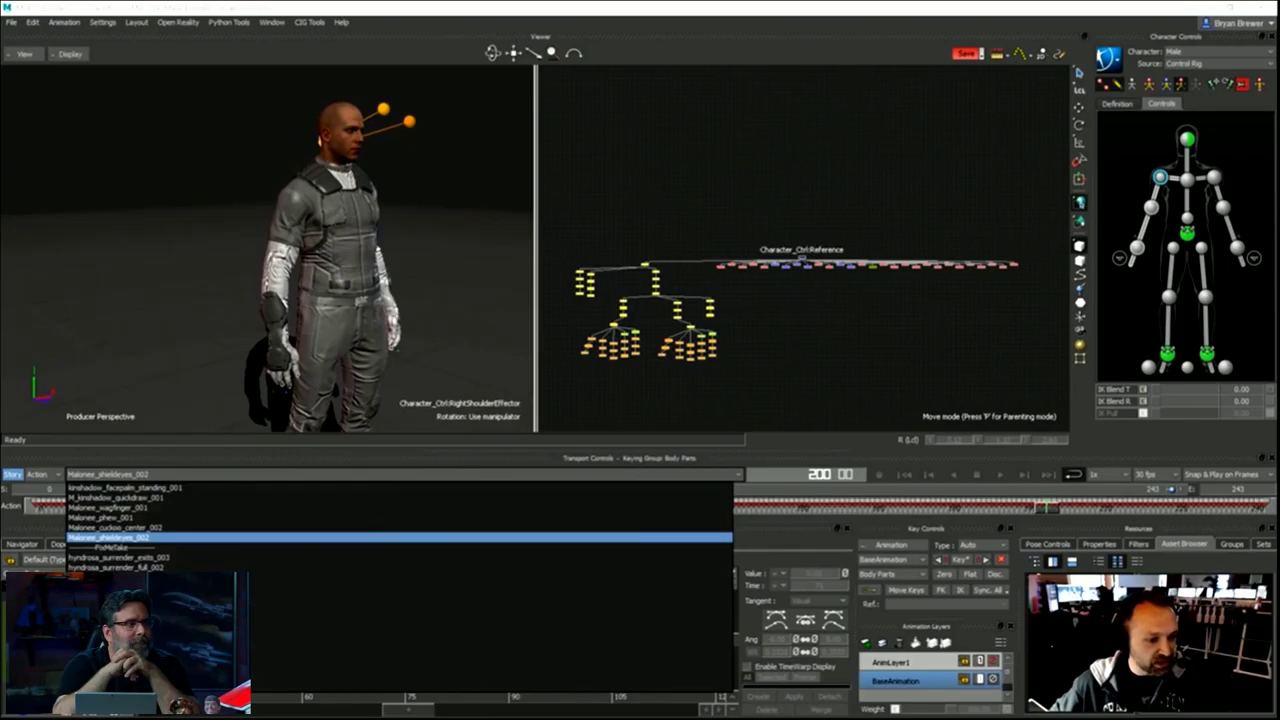
left_click(136, 687)
left_click(641, 408)
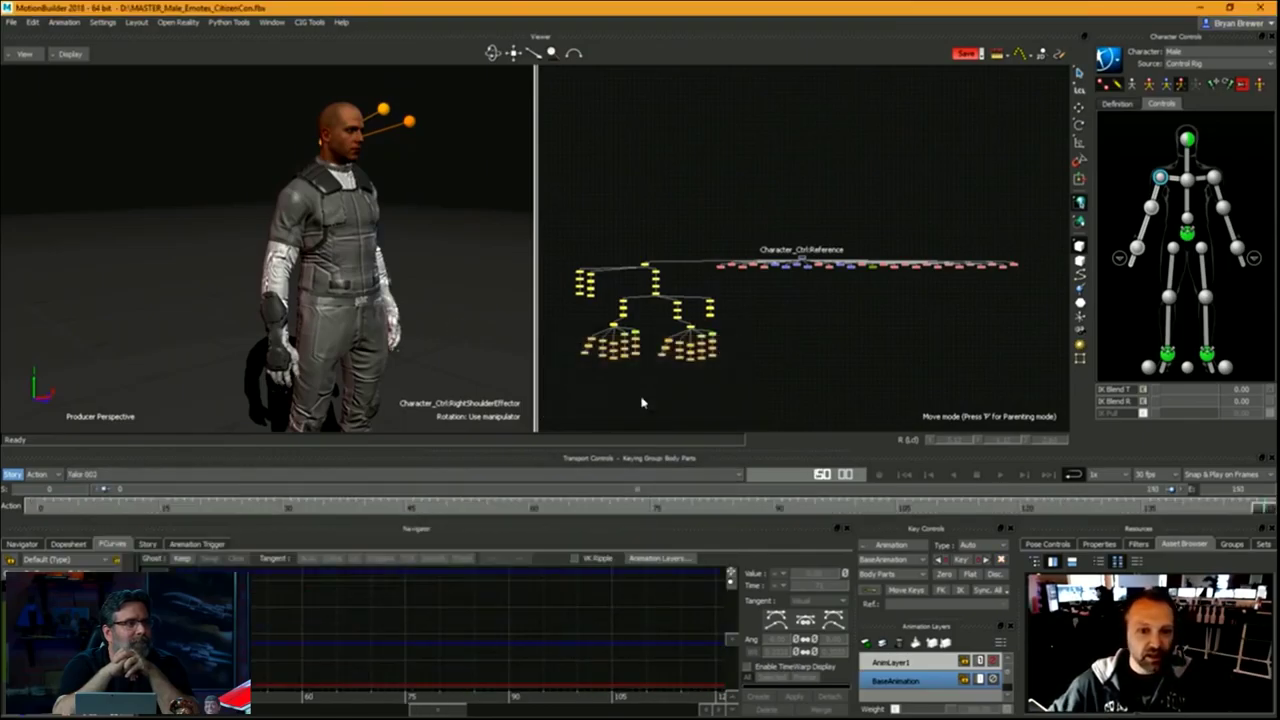
- Raise the right arm forward by rotating the right shoulder effector, then select the right hand bone and undo the last change
key("e")
mouse_move(391, 234)
left_mouse_down("alt")
mouse_move(425, 222)
mouse_move(370, 236)
mouse_move(425, 225)
mouse_move(400, 232)
left_mouse_up("alt")
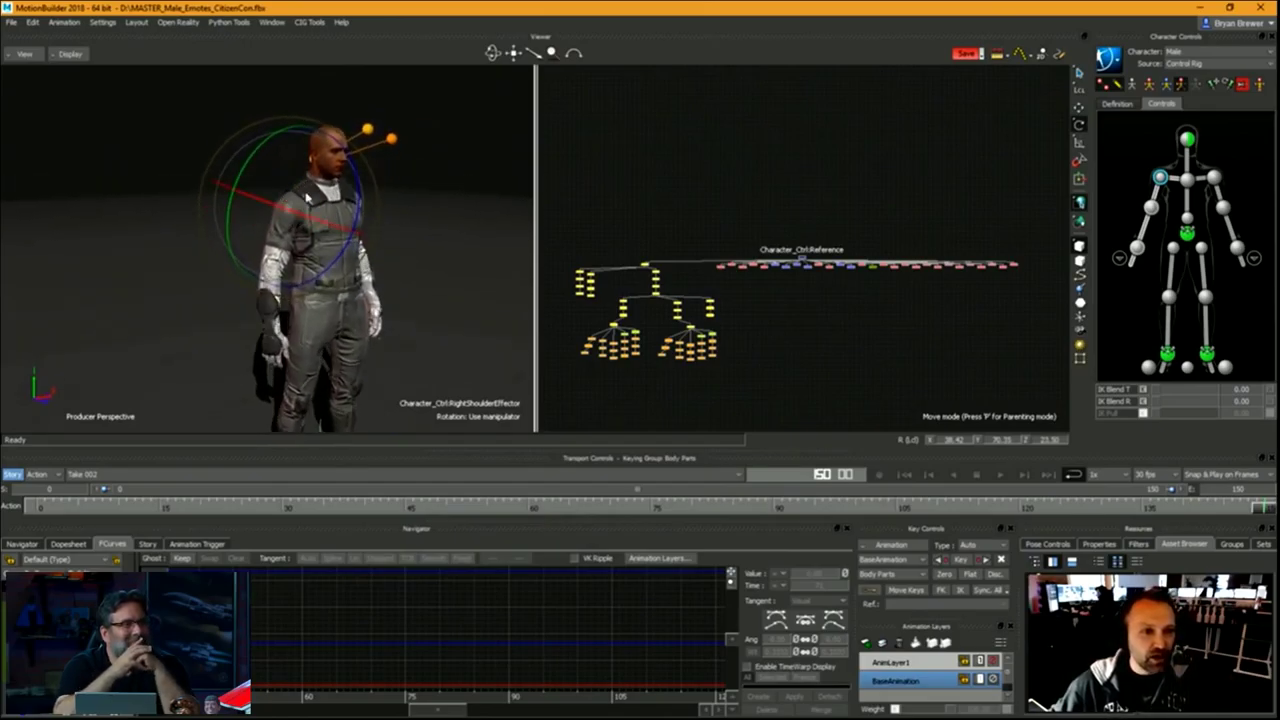
left_click_drag(317, 203, 493, 137)
left_click(1148, 227)
left_click(1137, 252)
key("ctrl+z")
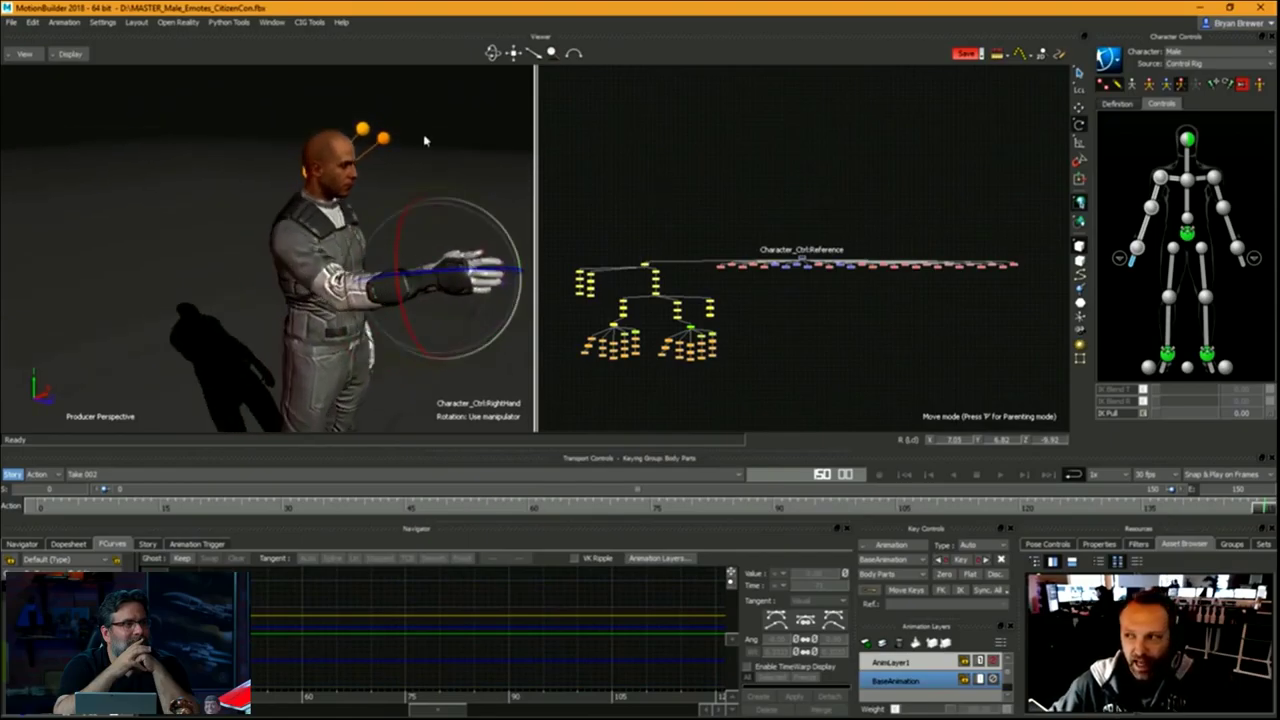
- Select the right wrist effector and translate it to pull the right hand in towards the body, undoing a misplaced move
right_click_drag(364, 286, 384, 287, "alt")
middle_click_drag(392, 297, 368, 292, "alt")
left_click_drag(368, 292, 394, 283, "alt")
right_click_drag(394, 283, 380, 251, "alt")
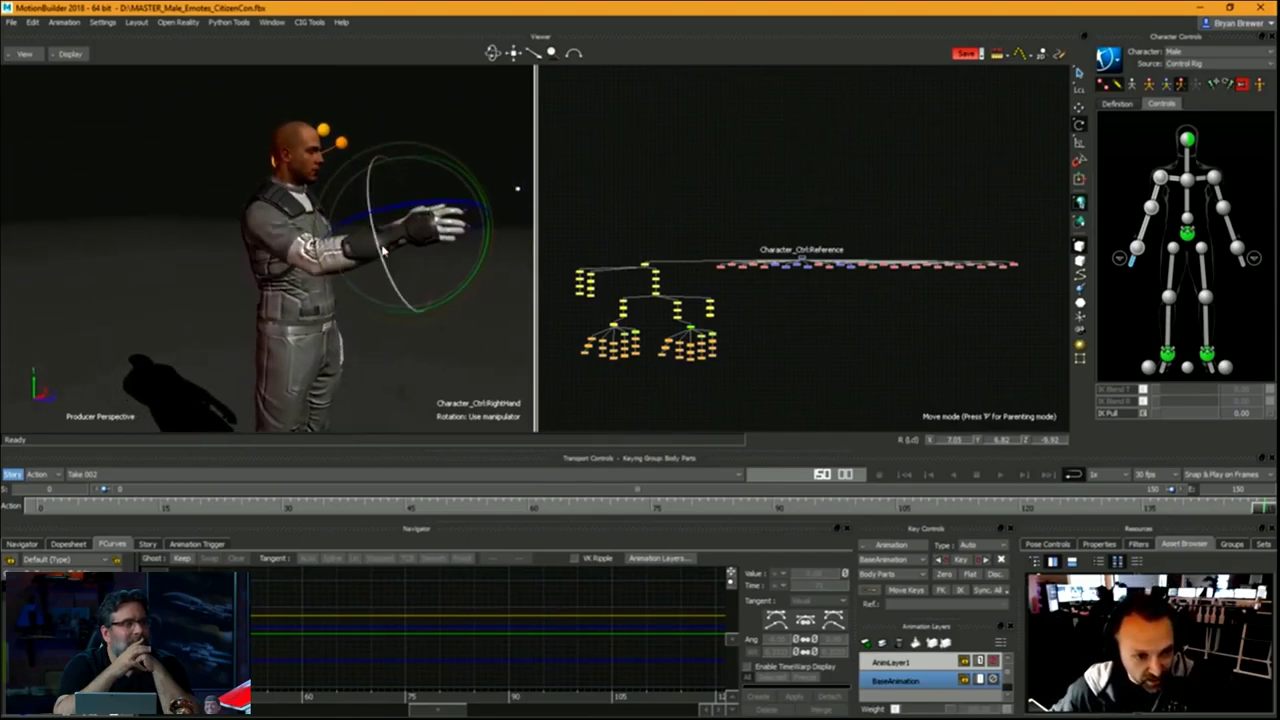
middle_click_drag(400, 289, 384, 289, "alt")
left_click_drag(384, 289, 424, 282, "alt")
middle_click_drag(424, 282, 381, 253, "alt")
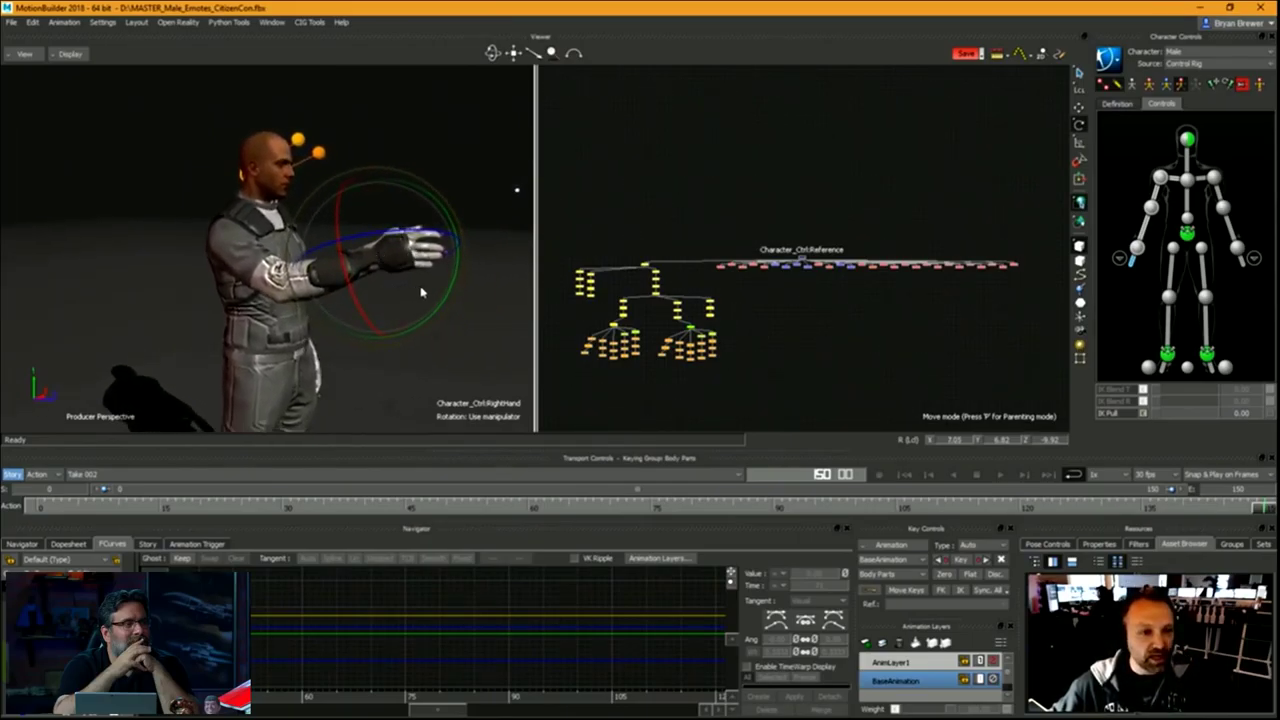
key("t")
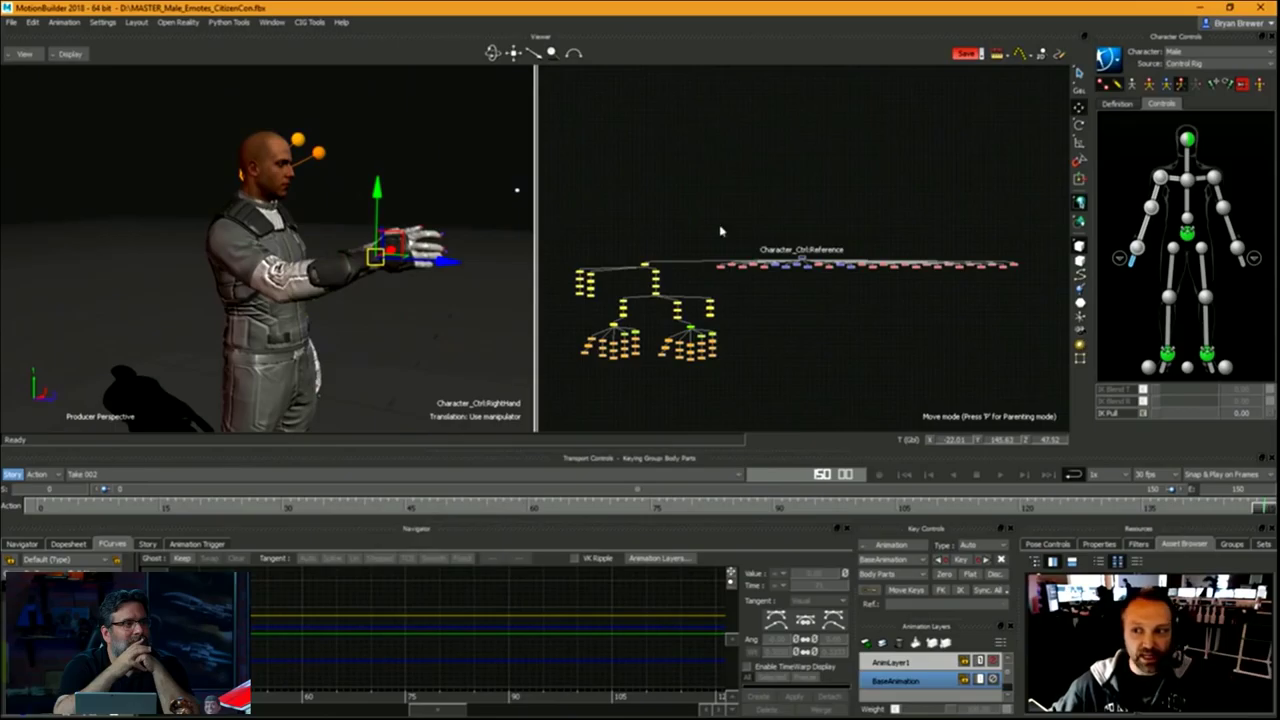
left_click(1140, 251)
right_click_drag(408, 287, 401, 280, "alt")
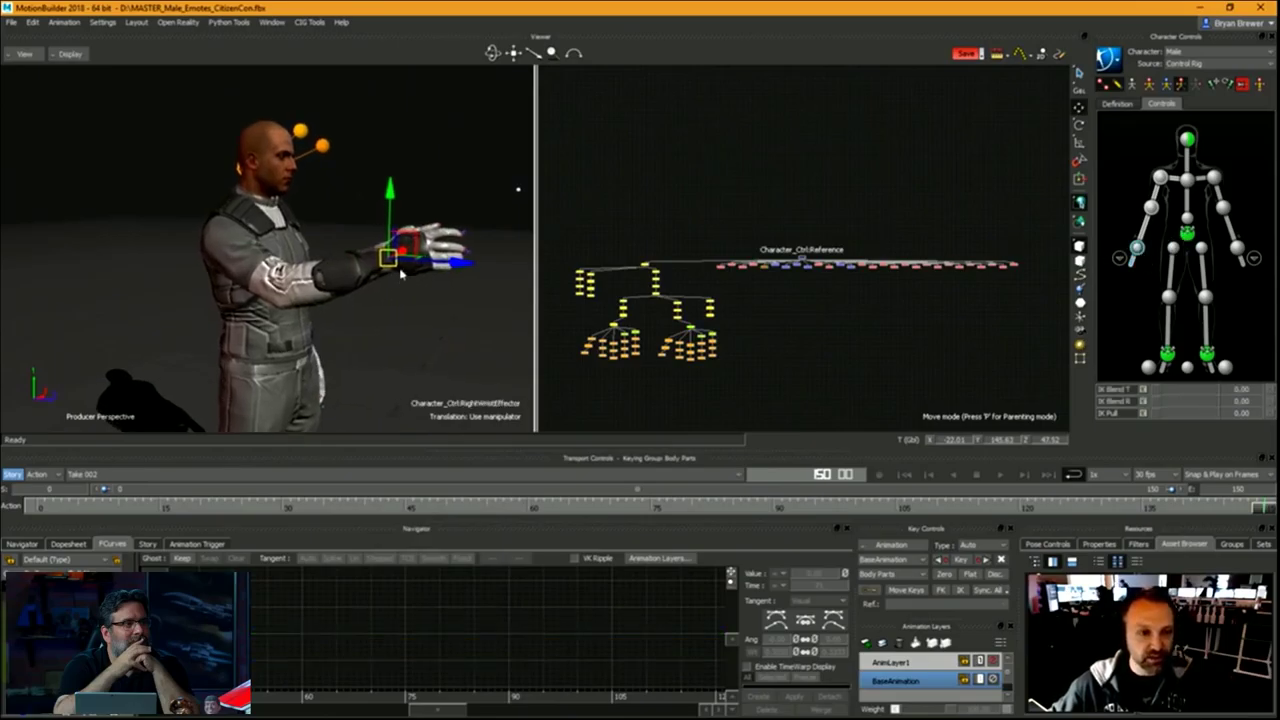
left_click_drag(404, 247, 345, 271)
key("ctrl+z")
left_click_drag(455, 272, 397, 297, "alt")
key("r")
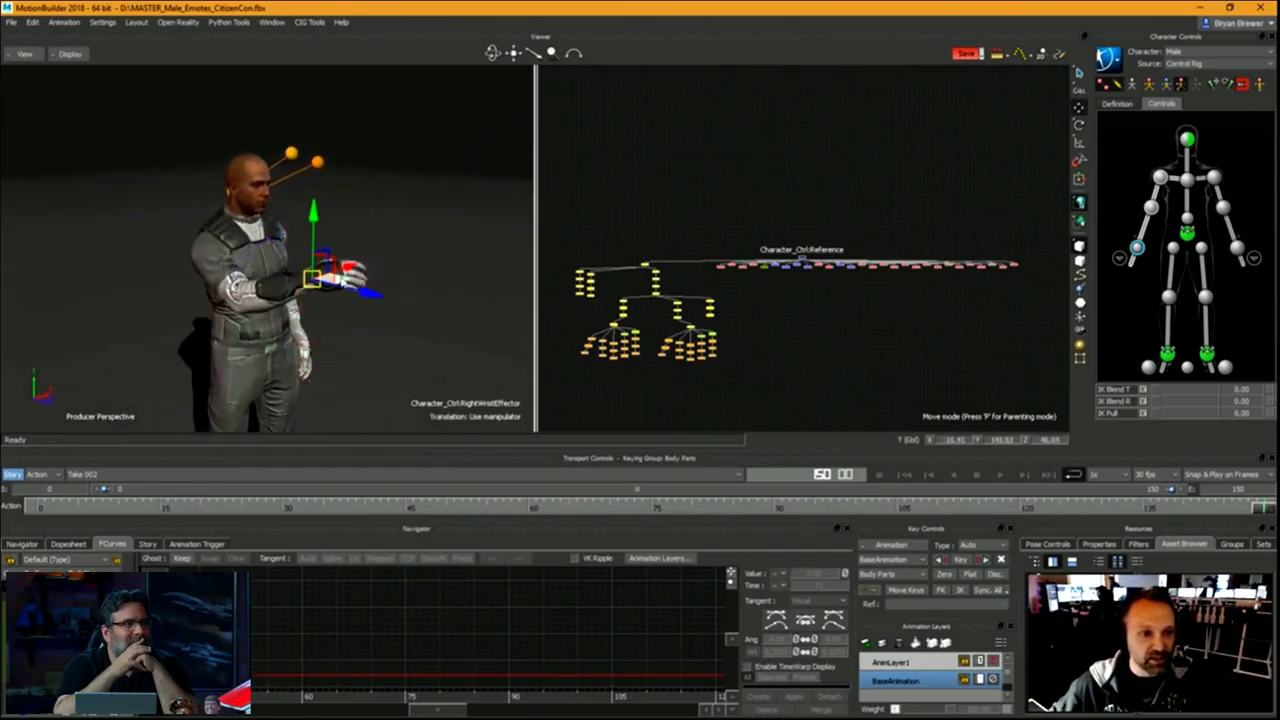
- Rotate the right wrist effector to turn the hand and forearm in front of the chest
left_click_drag(282, 246, 360, 262, "ctrl+shift")
key("r")
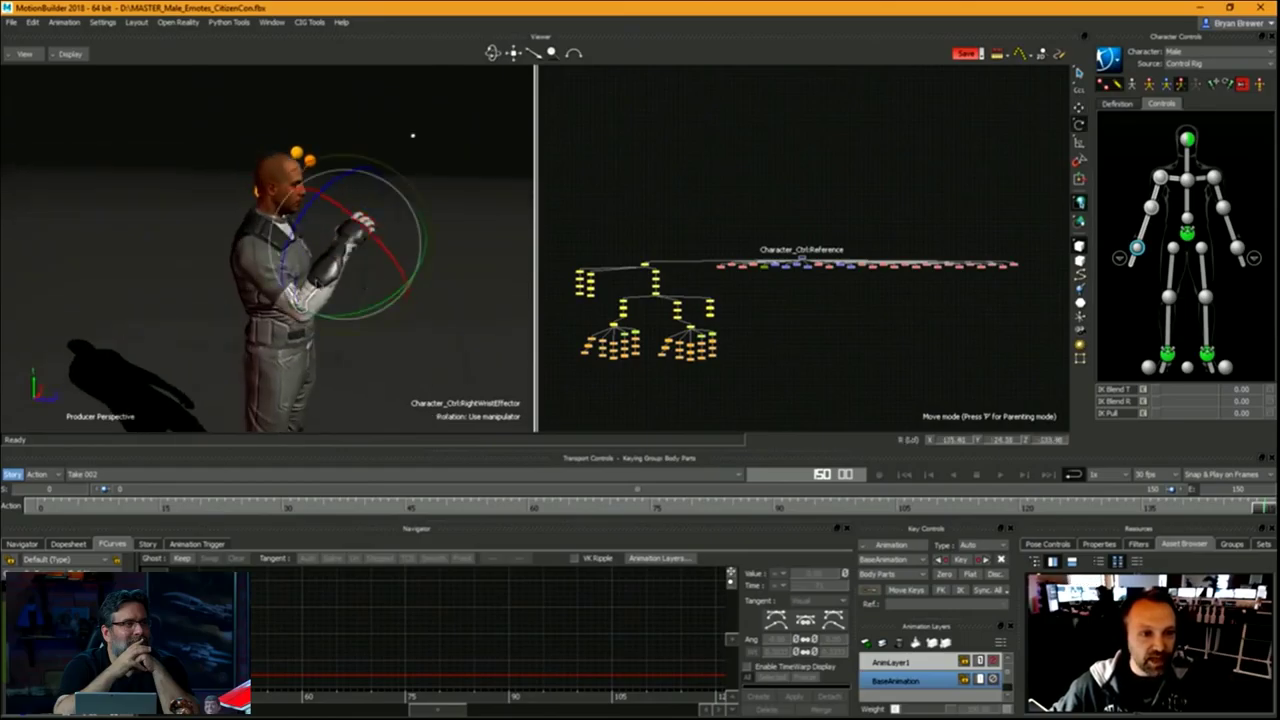
left_click_drag(350, 205, 358, 208)
left_click_drag(337, 283, 409, 280, "ctrl")
key("t")
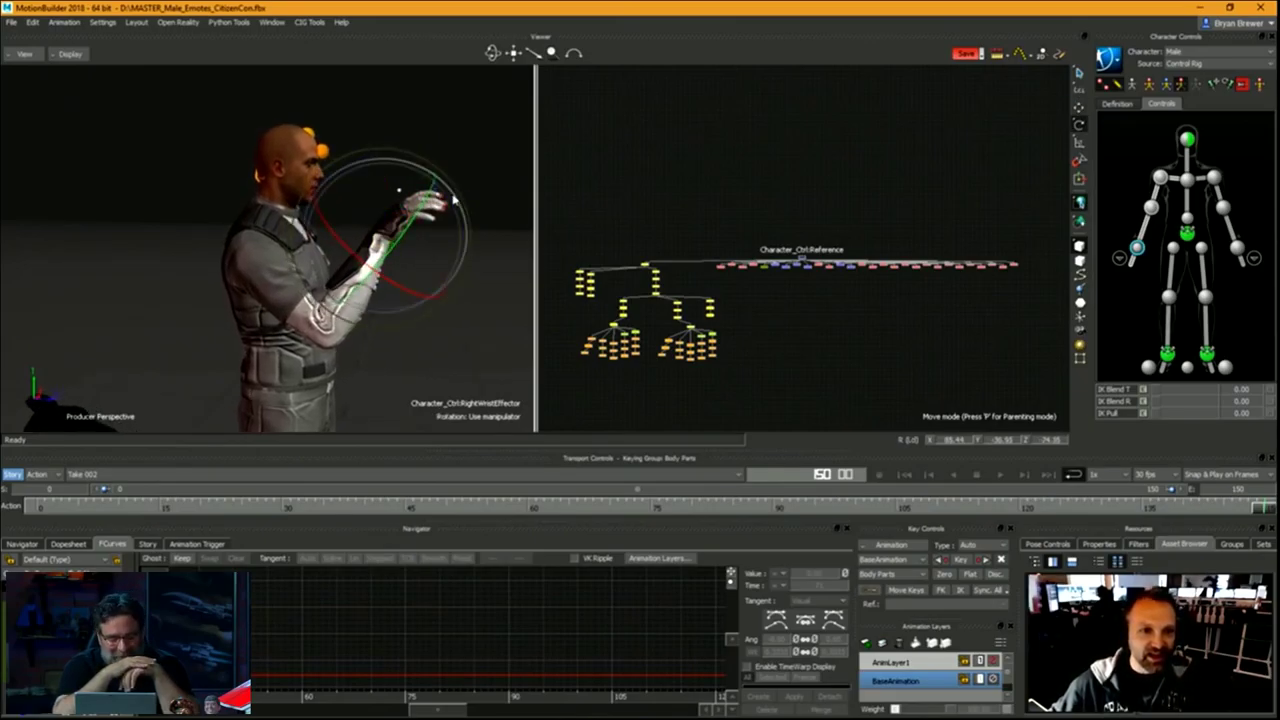
- Move and rotate the right wrist effector to raise the hand beside the head in a waving pose
left_click_drag(440, 194, 428, 190)
left_click_drag(345, 202, 424, 265)
left_click_drag(424, 265, 435, 298, "shift")
key("t")
left_click_drag(324, 212, 382, 227)
key("r")
left_click_drag(427, 309, 265, 245)
left_click_drag(265, 245, 158, 160, "shift")
key("t")
- Select the right shoulder effector and shift it slightly upward
left_click(1160, 178)
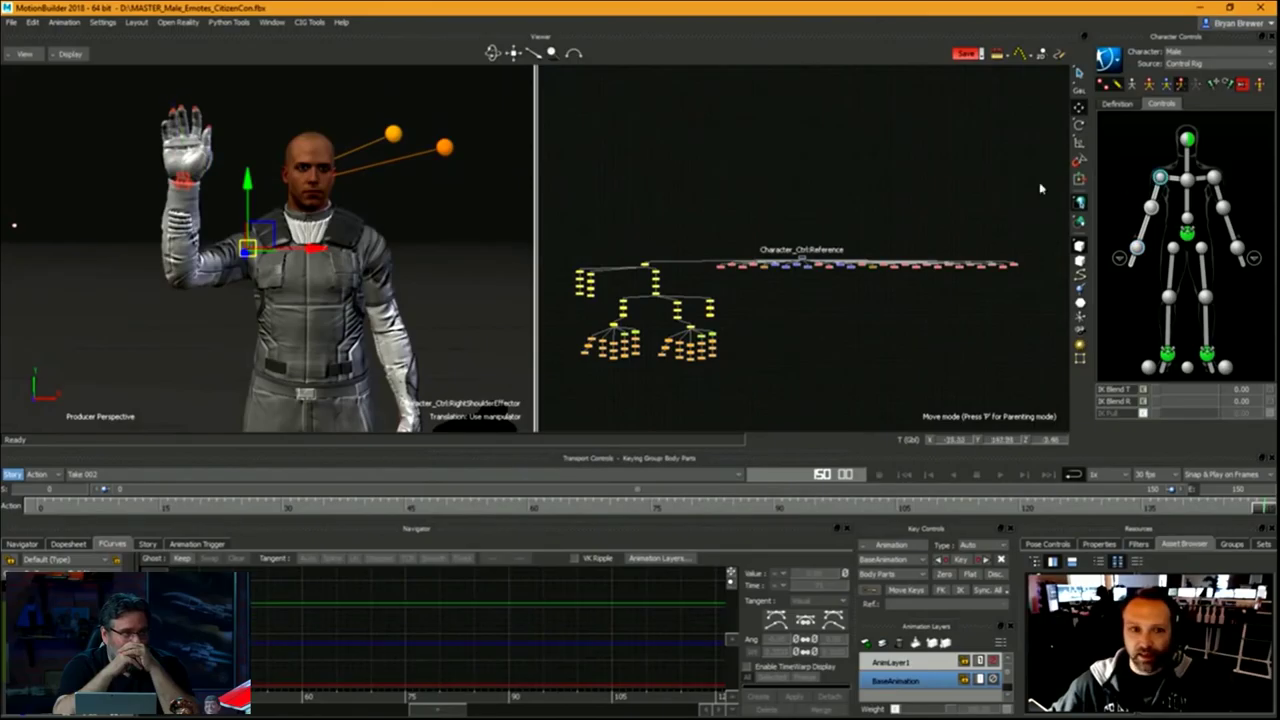
left_click_drag(248, 184, 247, 165)
left_click_drag(374, 186, 352, 200, "ctrl")
mouse_move(352, 200)
left_mouse_down("ctrl+shift")
mouse_move(328, 216)
mouse_move(331, 200)
left_mouse_up("ctrl+shift")
- Check the hips effector, reselect the right wrist effector and set the keying mode to Full Body
left_click(1137, 248)
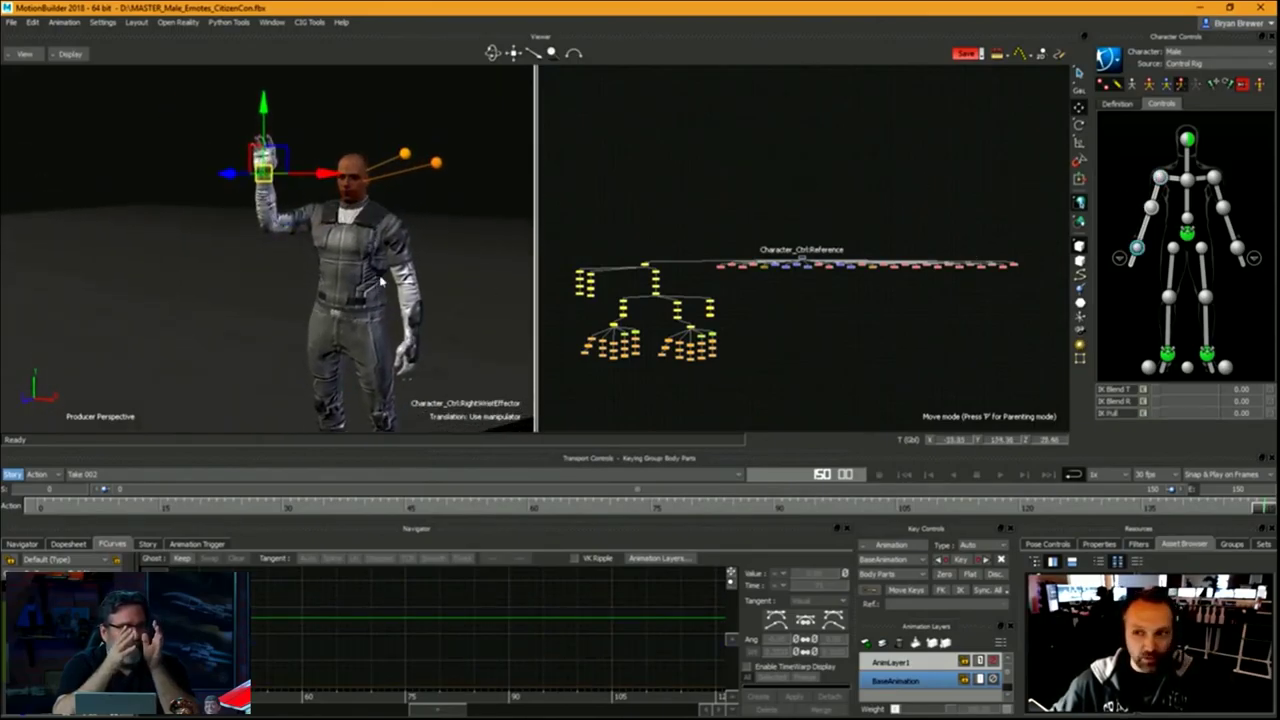
left_click(1187, 234)
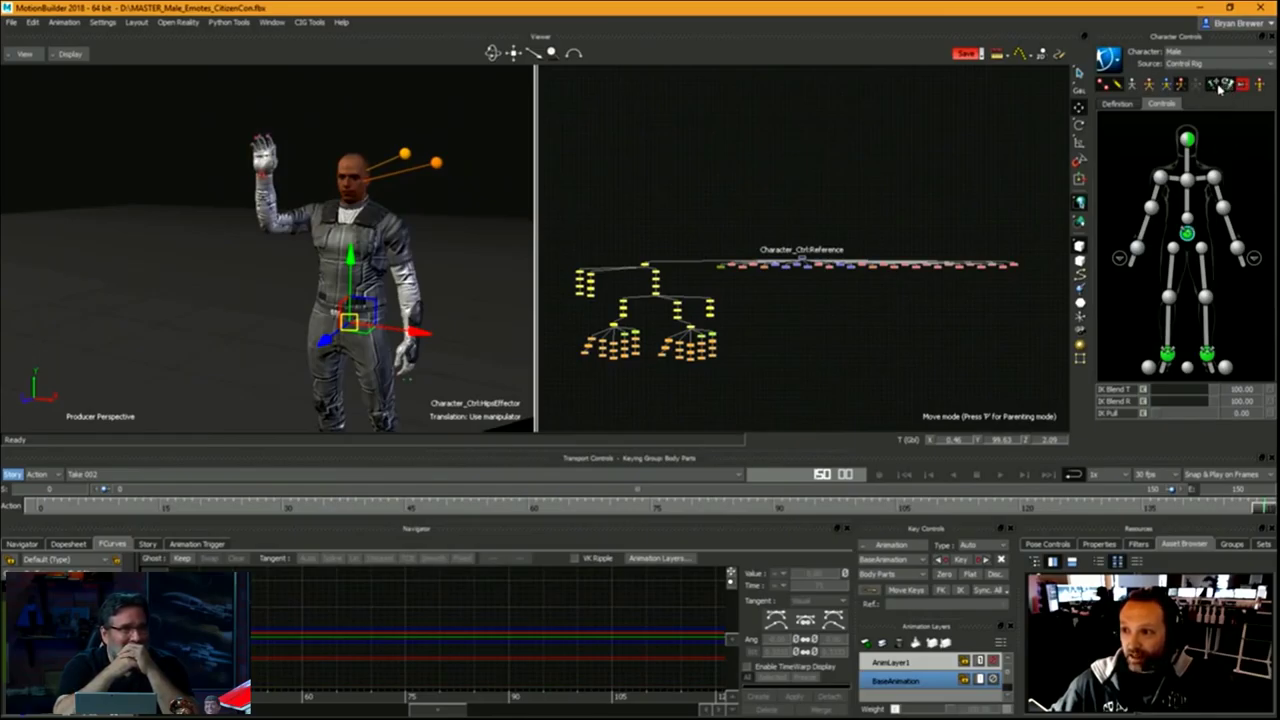
left_click(1137, 248)
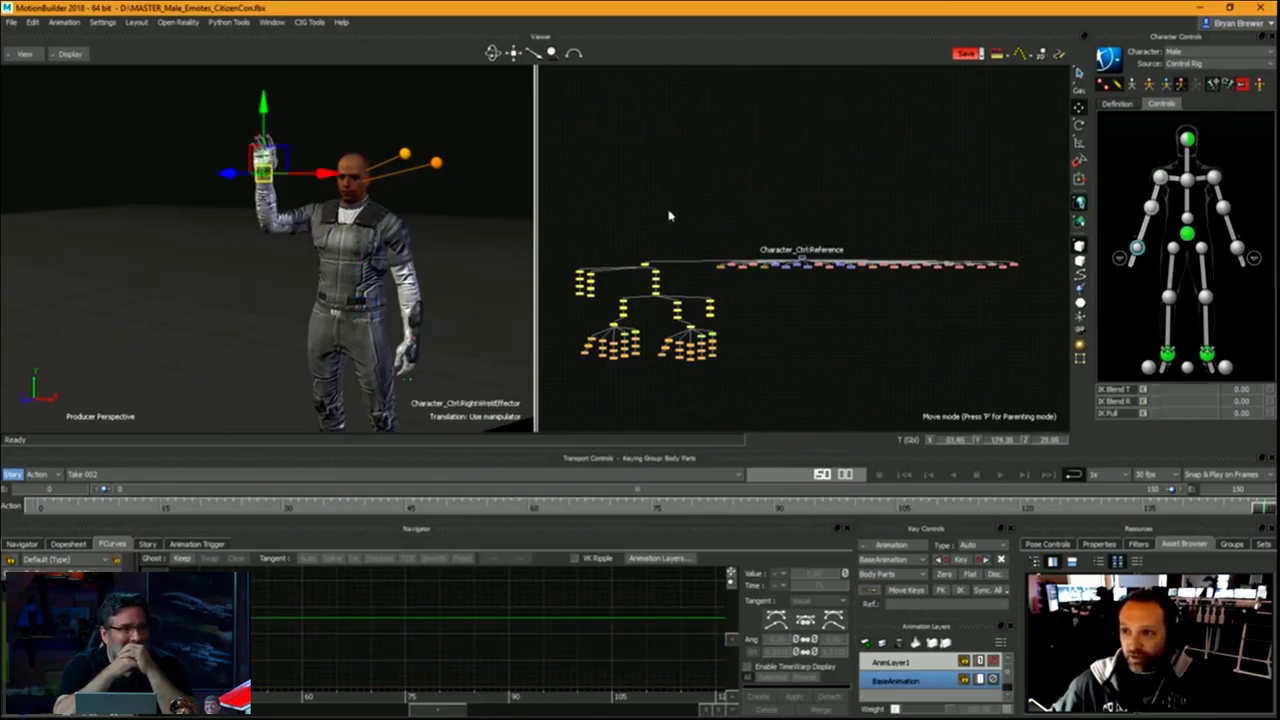
left_click(1149, 88)
right_click_drag(280, 289, 235, 275, "alt")
left_click_drag(235, 275, 383, 230, "alt")
right_click_drag(383, 230, 417, 204, "alt")
middle_click_drag(448, 218, 433, 187, "alt")
- Pull the right wrist effector down to the waist and back up beside the chest, then undo the last change
left_click_drag(328, 120, 301, 169)
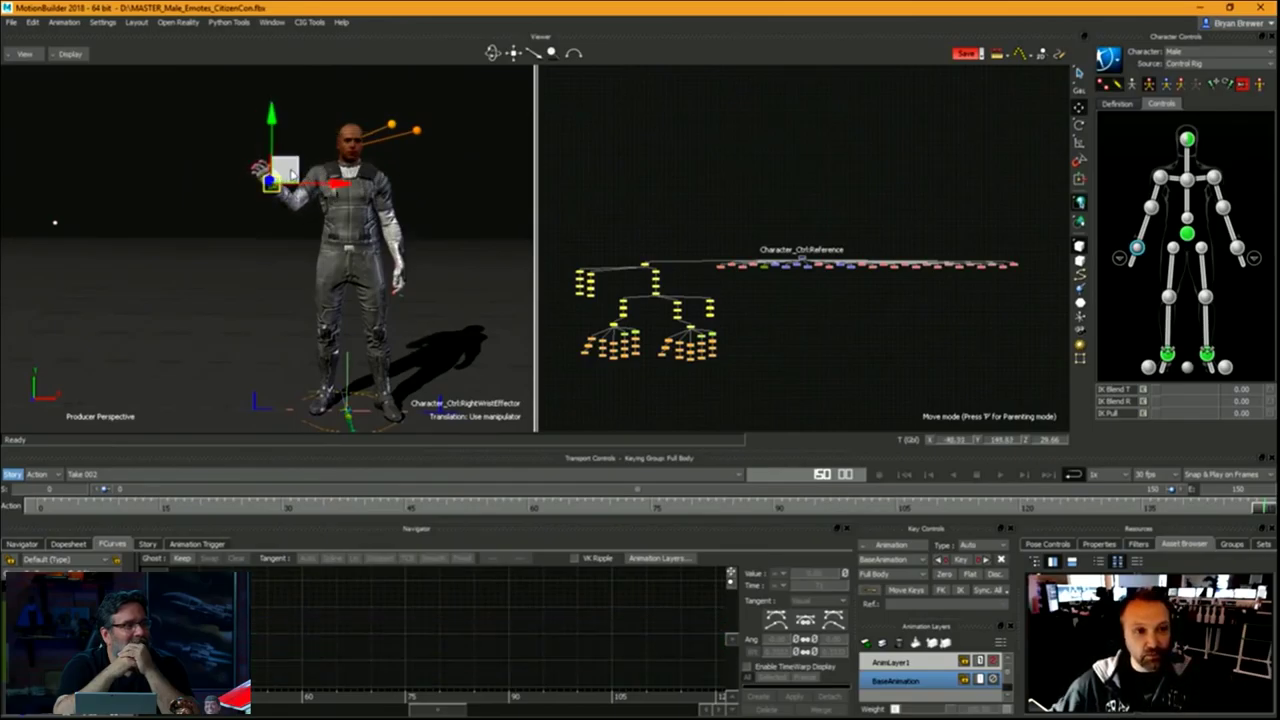
left_click_drag(277, 183, 292, 330)
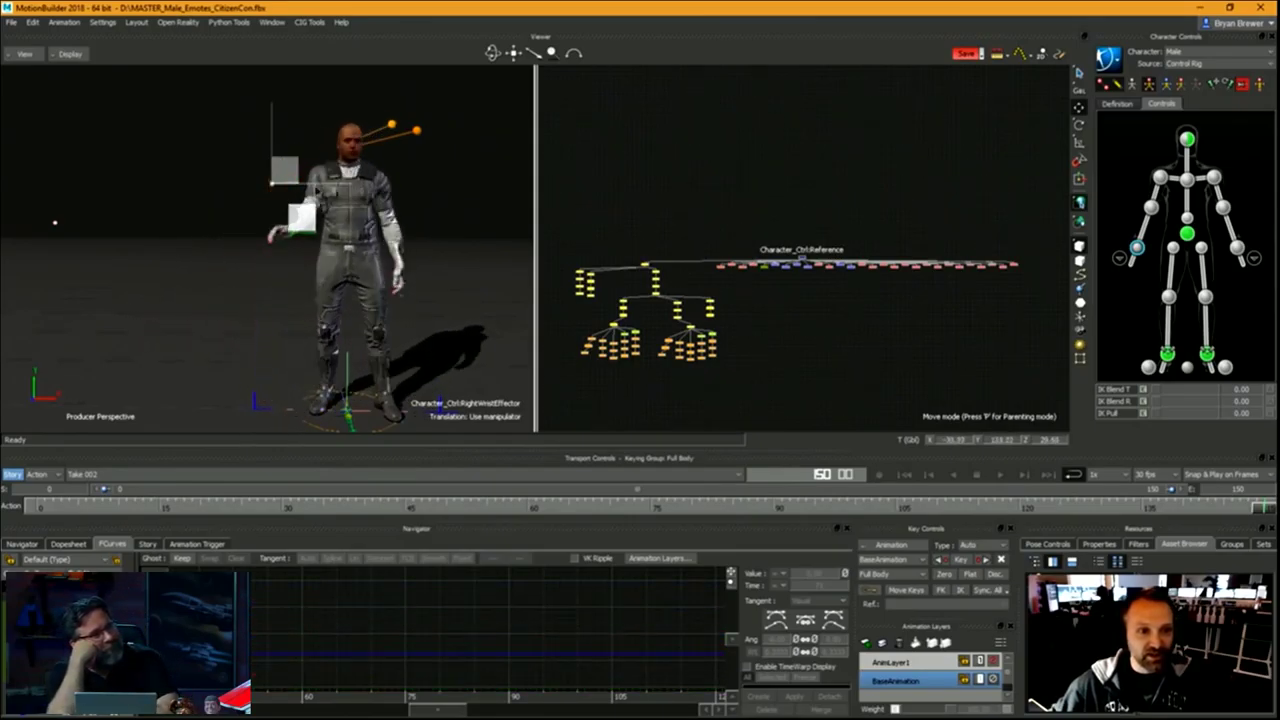
mouse_move(304, 107)
left_mouse_down()
mouse_move(318, 112)
mouse_move(306, 174)
mouse_move(326, 80)
mouse_move(319, 124)
left_mouse_up()
left_click_drag(250, 257, 271, 199)
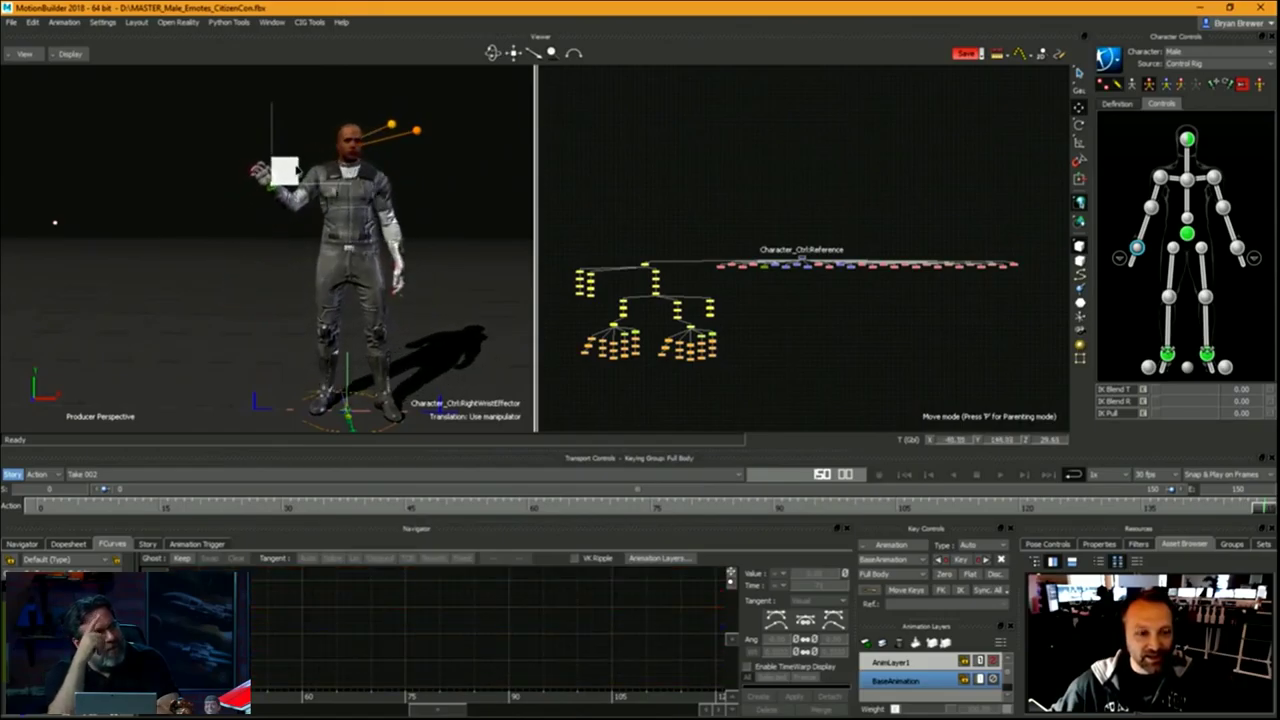
left_click_drag(379, 190, 286, 36, "ctrl+shift")
key("ctrl+z")
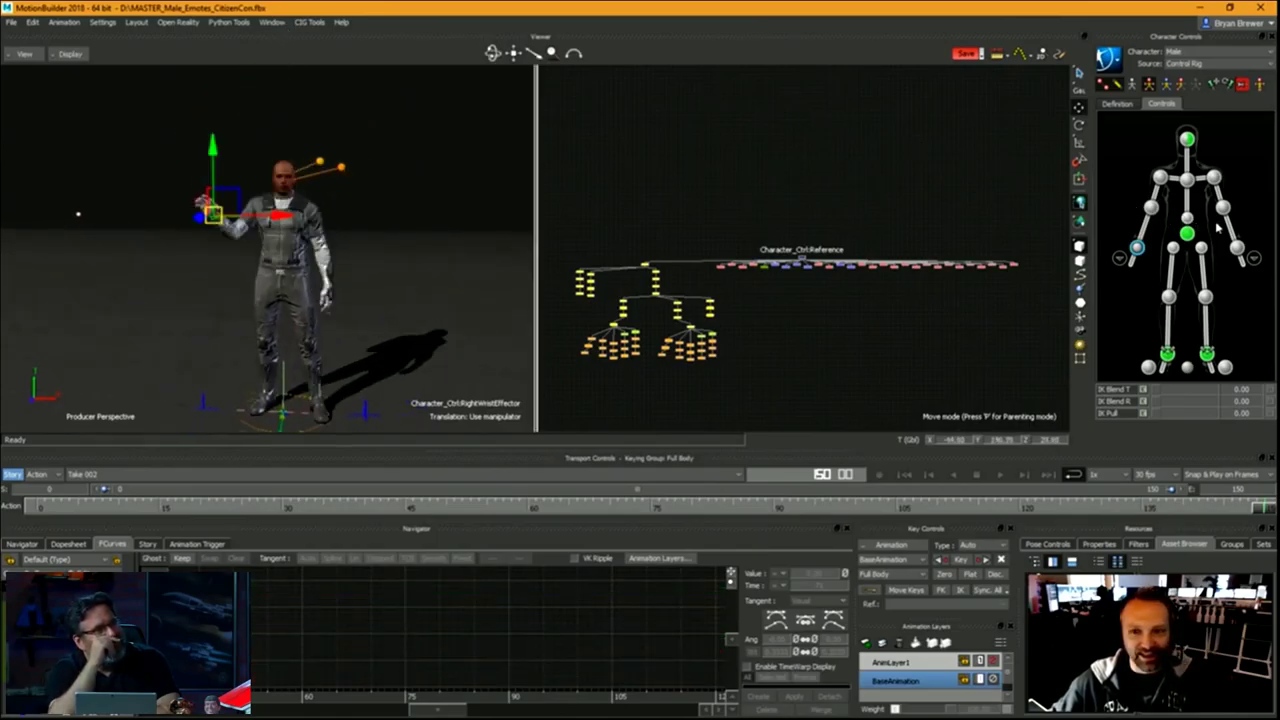
- Try lifting the whole character by the hips effector, then undo the move
left_click(1189, 236)
left_click_drag(297, 267, 283, 232)
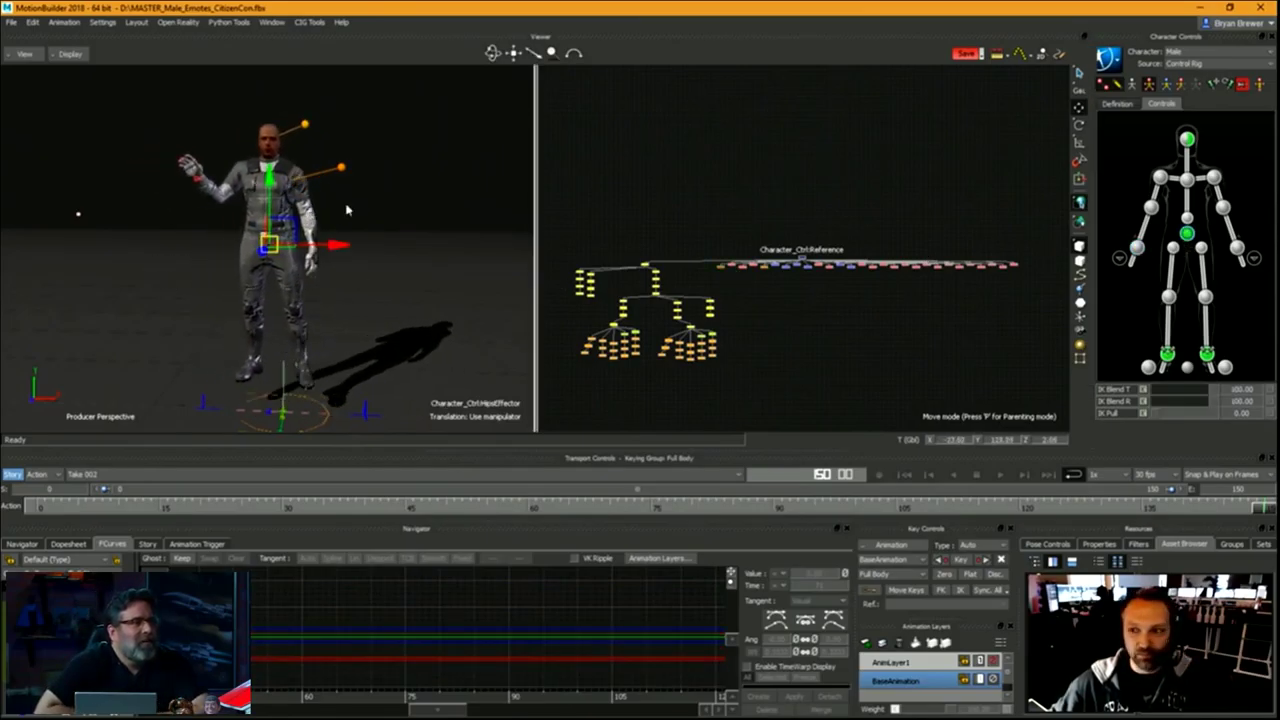
key("ctrl+z")
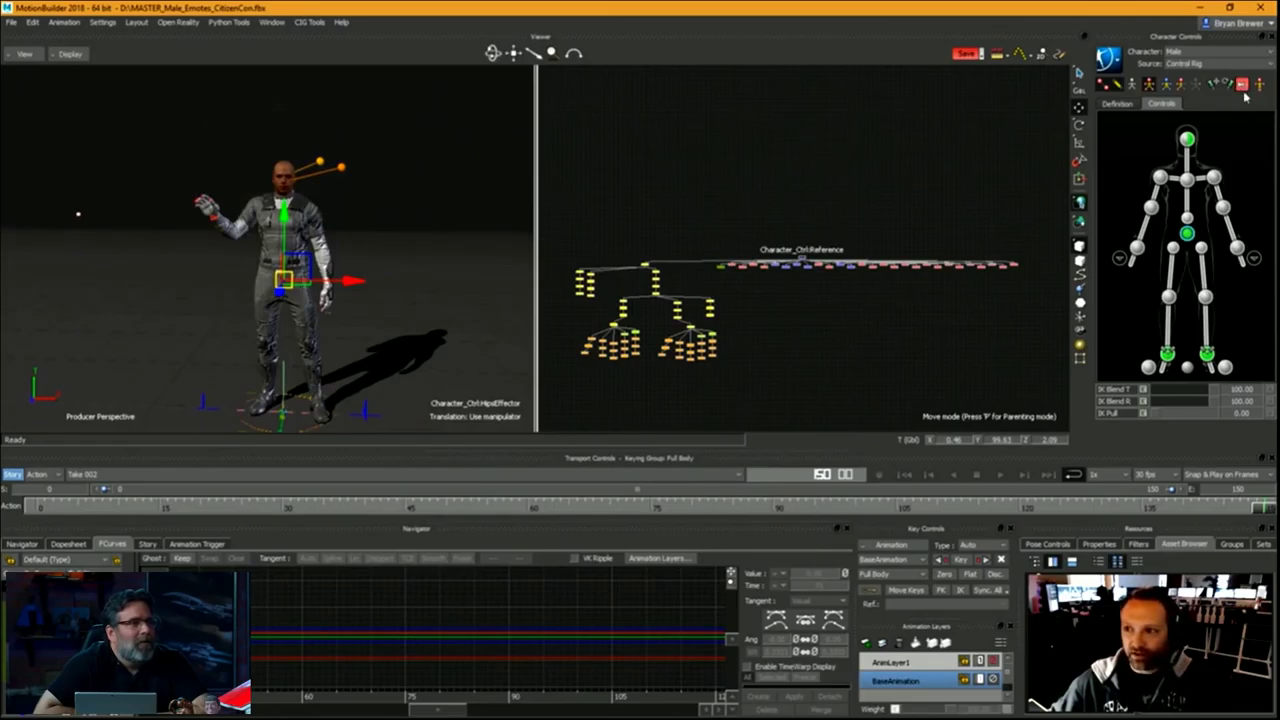
left_click_drag(354, 257, 327, 232, "shift")
key("ctrl+z")
- Select the left ankle effector and move it outward to put the character in a wide stance
left_click(248, 477)
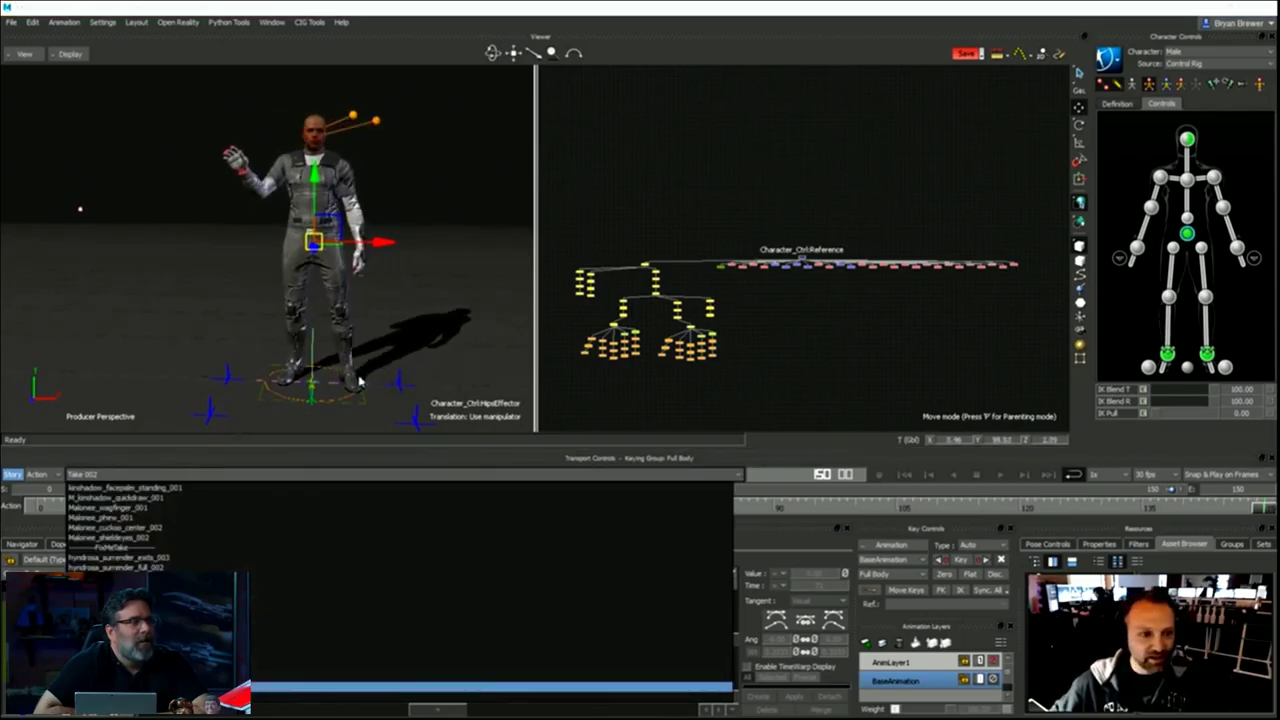
left_click(1168, 357)
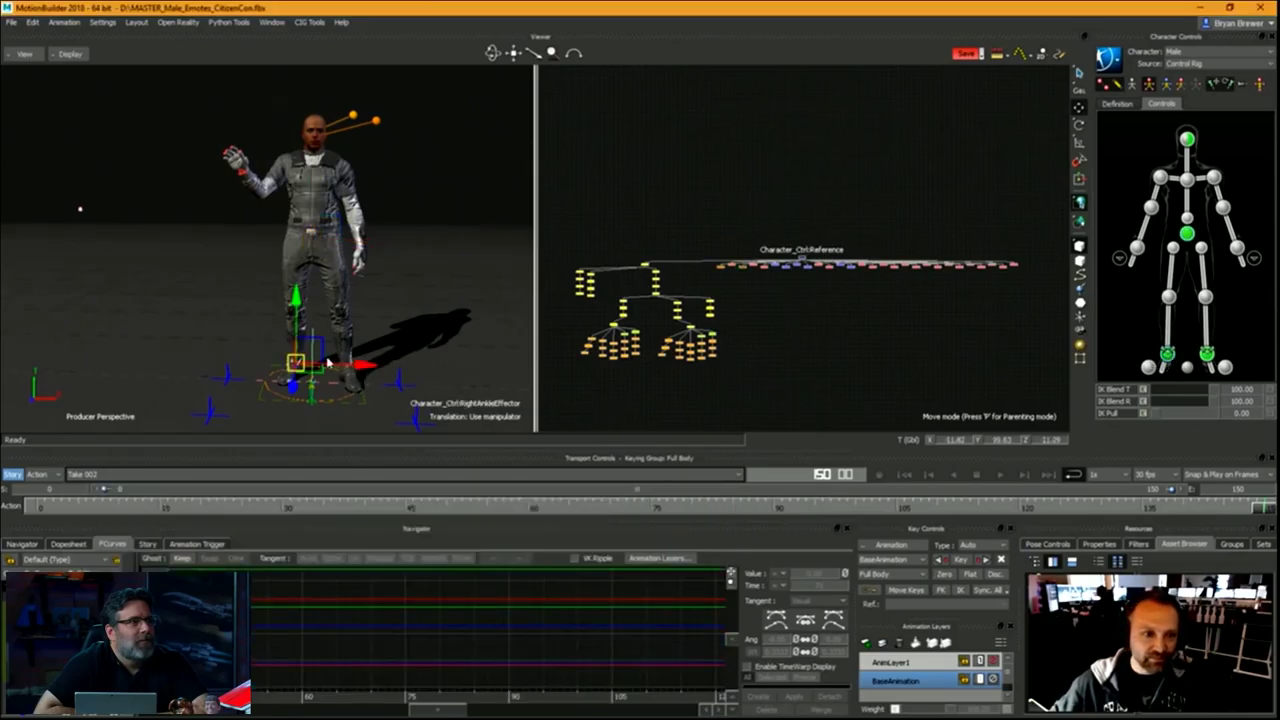
left_click(1207, 356)
left_click_drag(362, 361, 445, 365)
right_click_drag(455, 323, 511, 311, "alt")
left_click(511, 311)
right_click_drag(376, 288, 371, 274, "alt")
left_click_drag(371, 274, 457, 231, "alt")
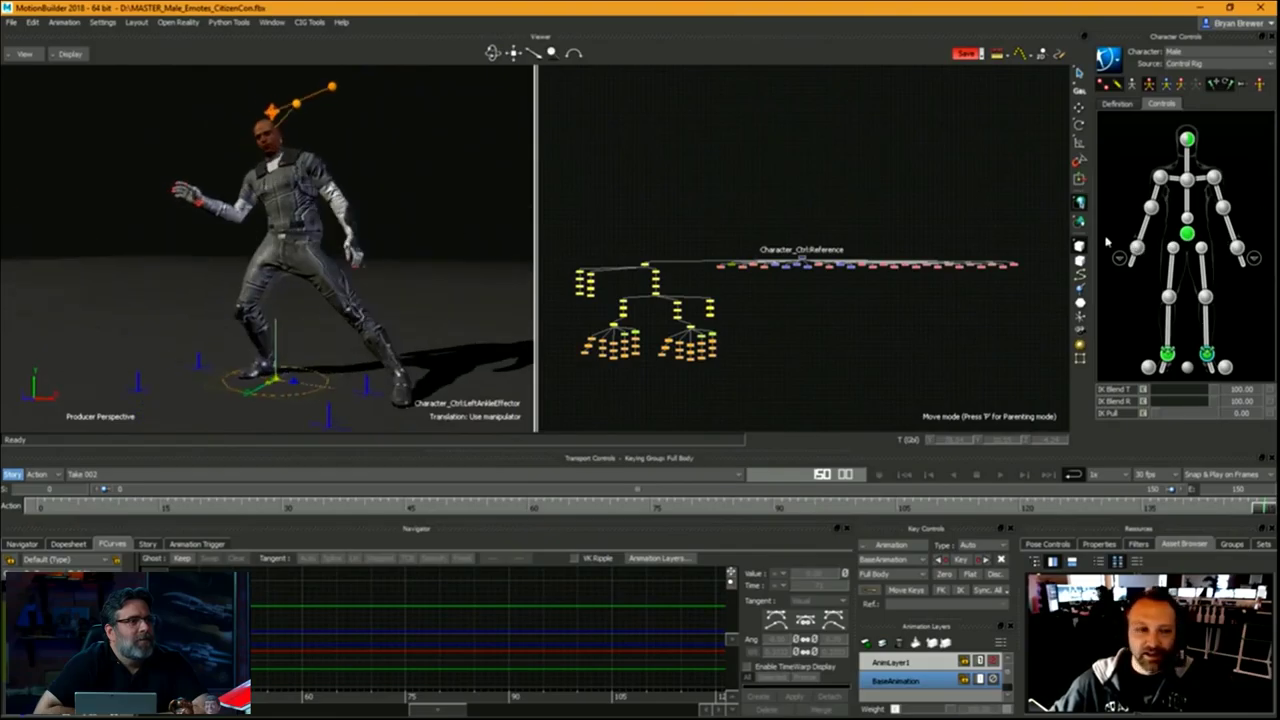
- Select the right wrist effector and raise the right hand up and outward in the wide stance
left_click(187, 168)
left_click_drag(206, 168, 182, 149)
left_click_drag(384, 268, 449, 282, "alt")
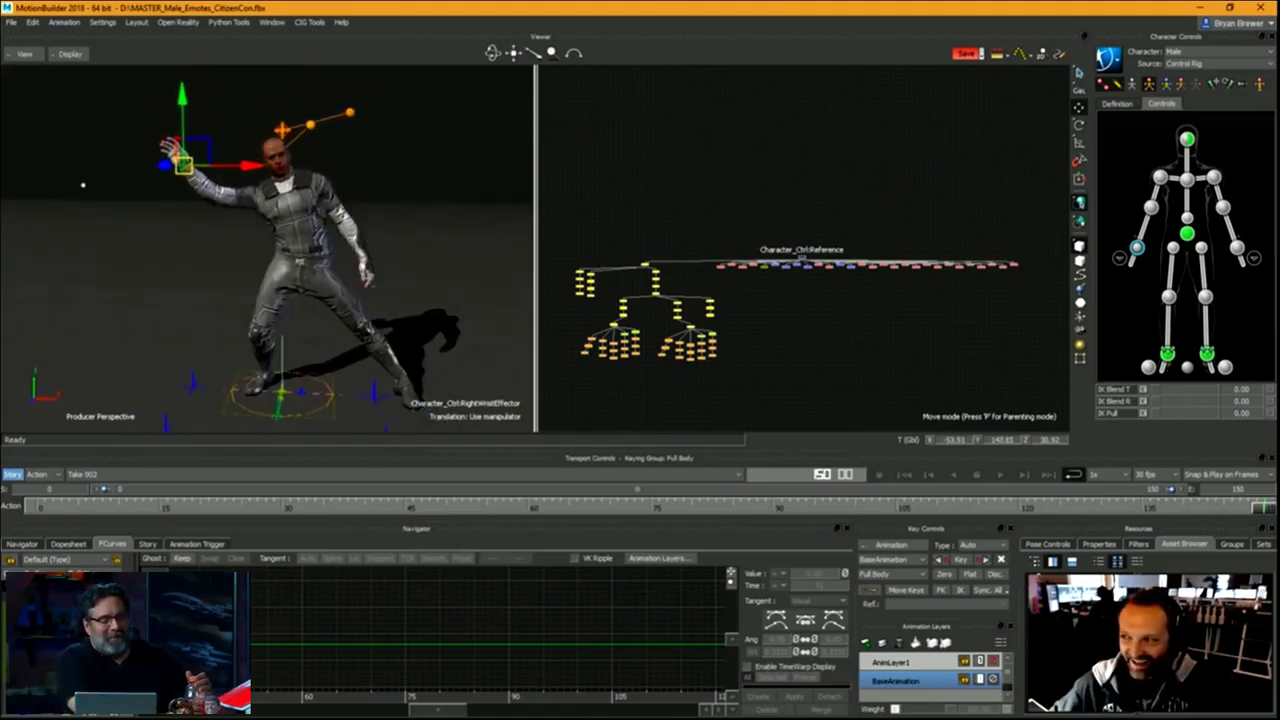
right_click_drag(423, 283, 446, 288, "alt")
left_click_drag(446, 288, 468, 283, "alt")
right_click_drag(468, 283, 404, 283, "alt")
left_click_drag(404, 283, 378, 297, "alt")
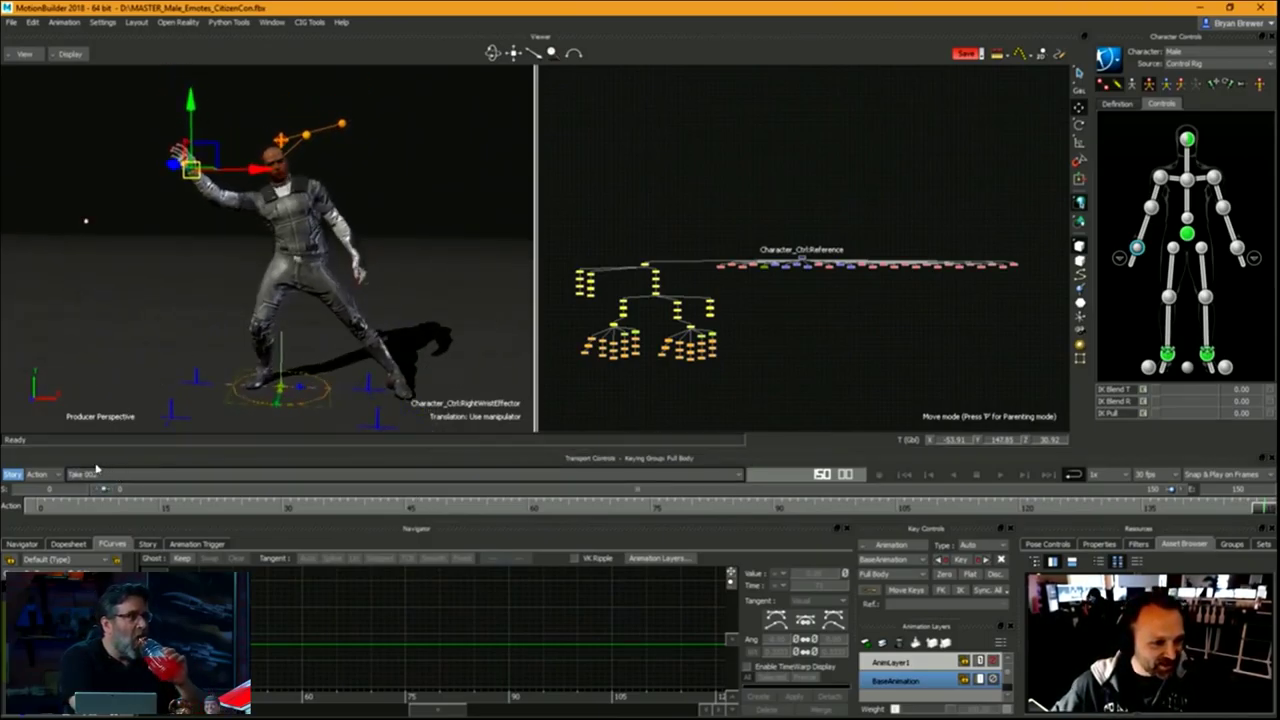
- Switch to the take Malonee_shieldeyes_002, make AnimLayer1 the active layer and scrub through the animation
left_click(171, 478)
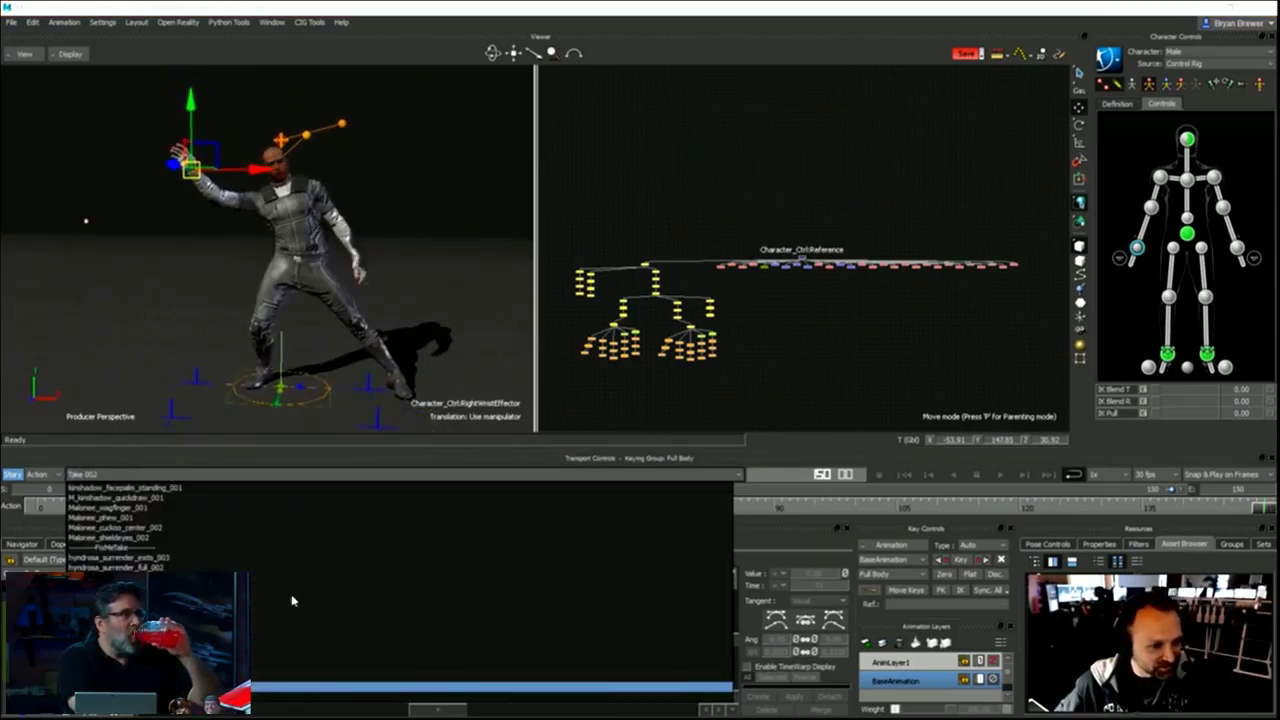
left_click(131, 539)
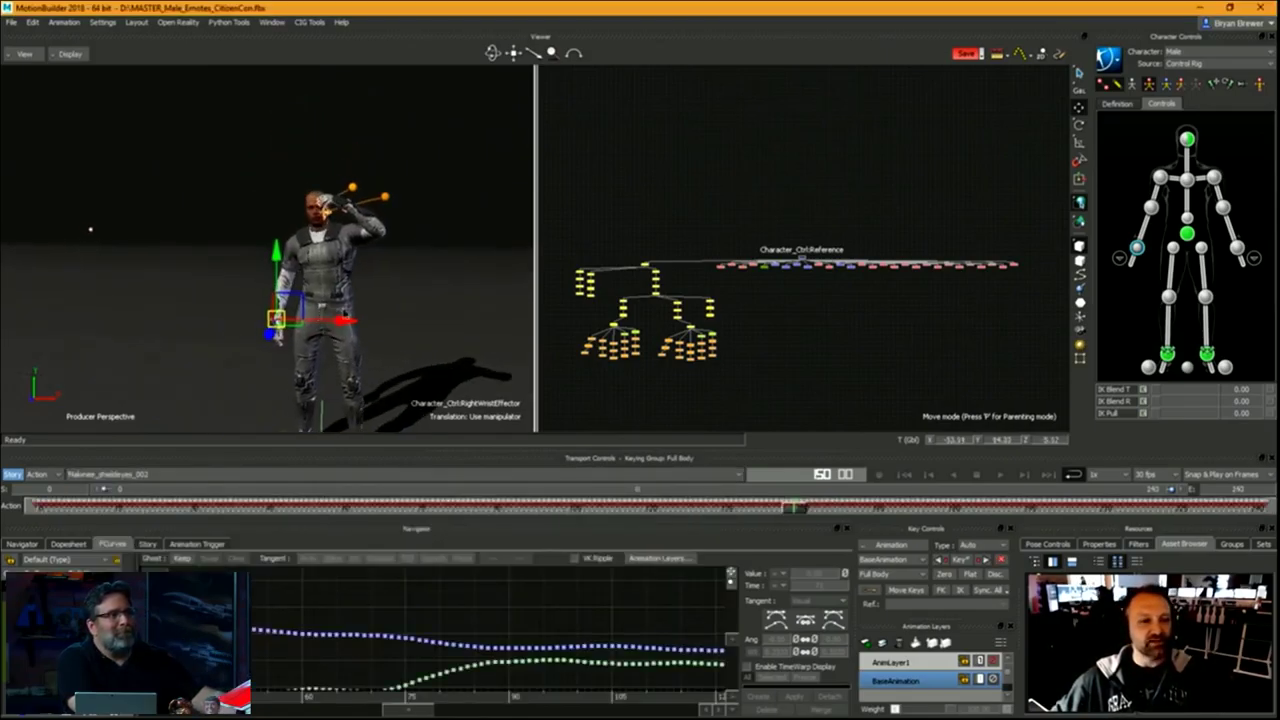
left_click_drag(435, 330, 393, 341, "ctrl+shift")
left_click_drag(269, 507, 162, 516)
left_click(892, 662)
left_click_drag(395, 537, 1120, 505)
left_click_drag(955, 504, 858, 507)
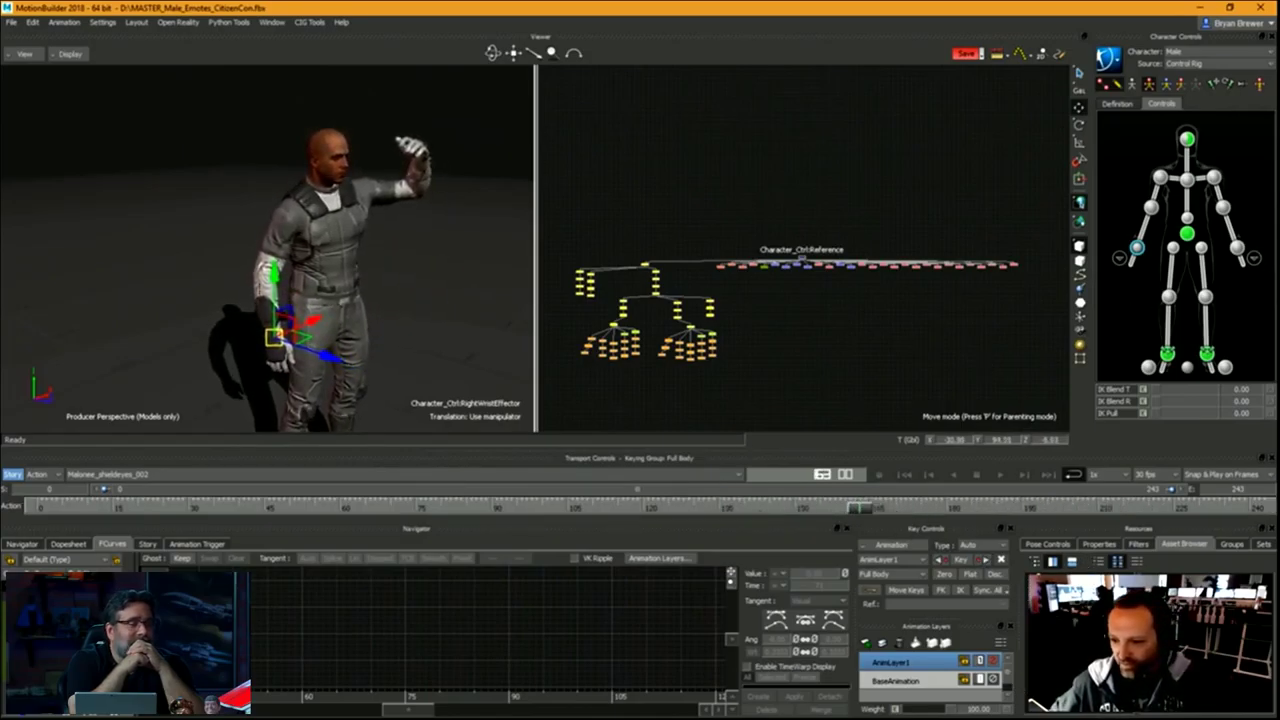
- Bring up the pose controls and select the left hand's finger bones in the schematic
left_click(1050, 546)
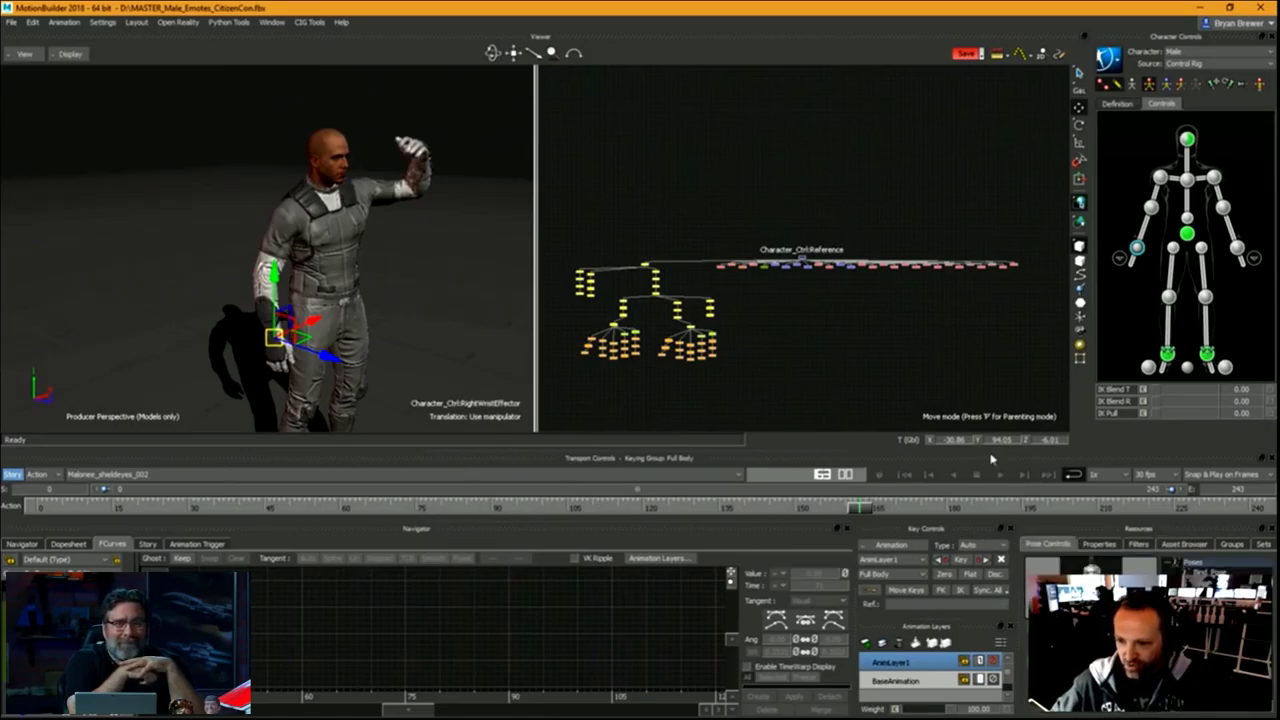
right_click_drag(279, 290, 743, 250, "alt")
right_click_drag(641, 374, 885, 340, "alt")
middle_click_drag(885, 340, 867, 330, "alt")
left_click_drag(977, 363, 860, 282)
left_click_drag(726, 358, 598, 287)
middle_click_drag(598, 287, 688, 304, "alt")
- Go to frame 0, key the selected finger bones on AnimLayer1 and advance to frame 3
left_click_drag(146, 508, 9, 507)
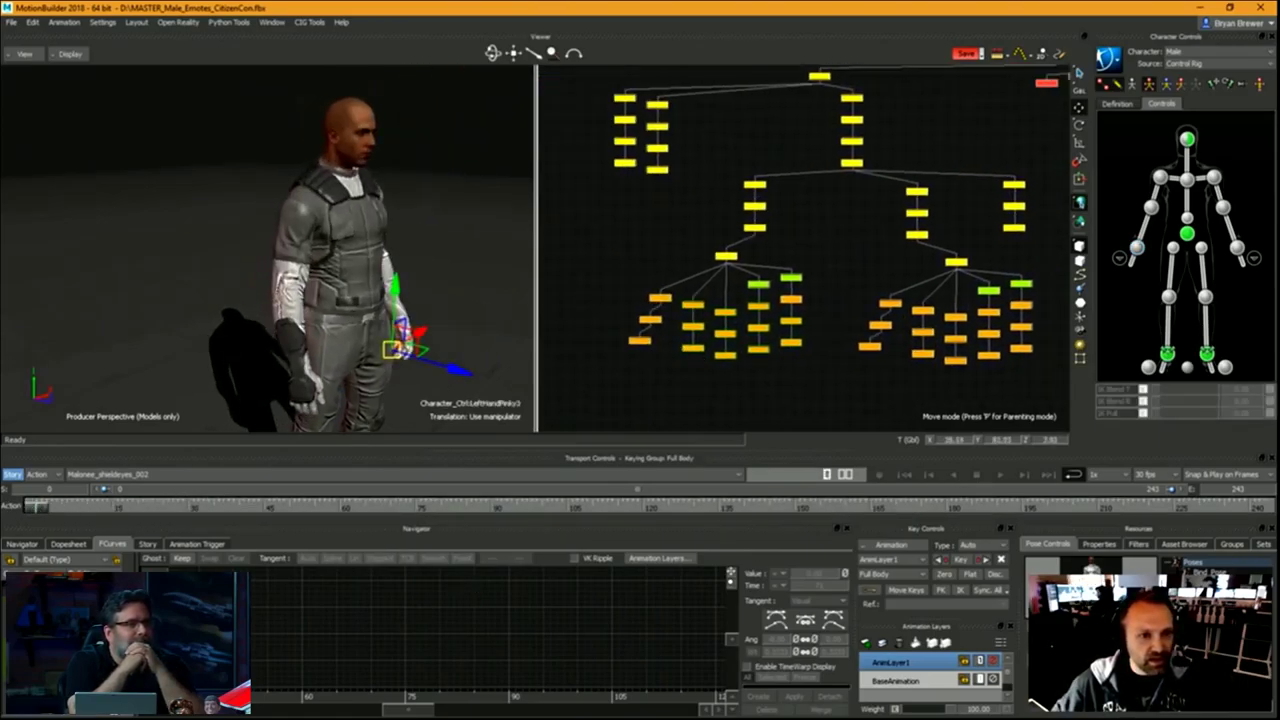
left_click_drag(494, 347, 286, 341, "alt")
right_click_drag(286, 341, 347, 354, "alt")
middle_click_drag(505, 390, 403, 349, "alt")
right_click_drag(403, 349, 390, 358, "alt")
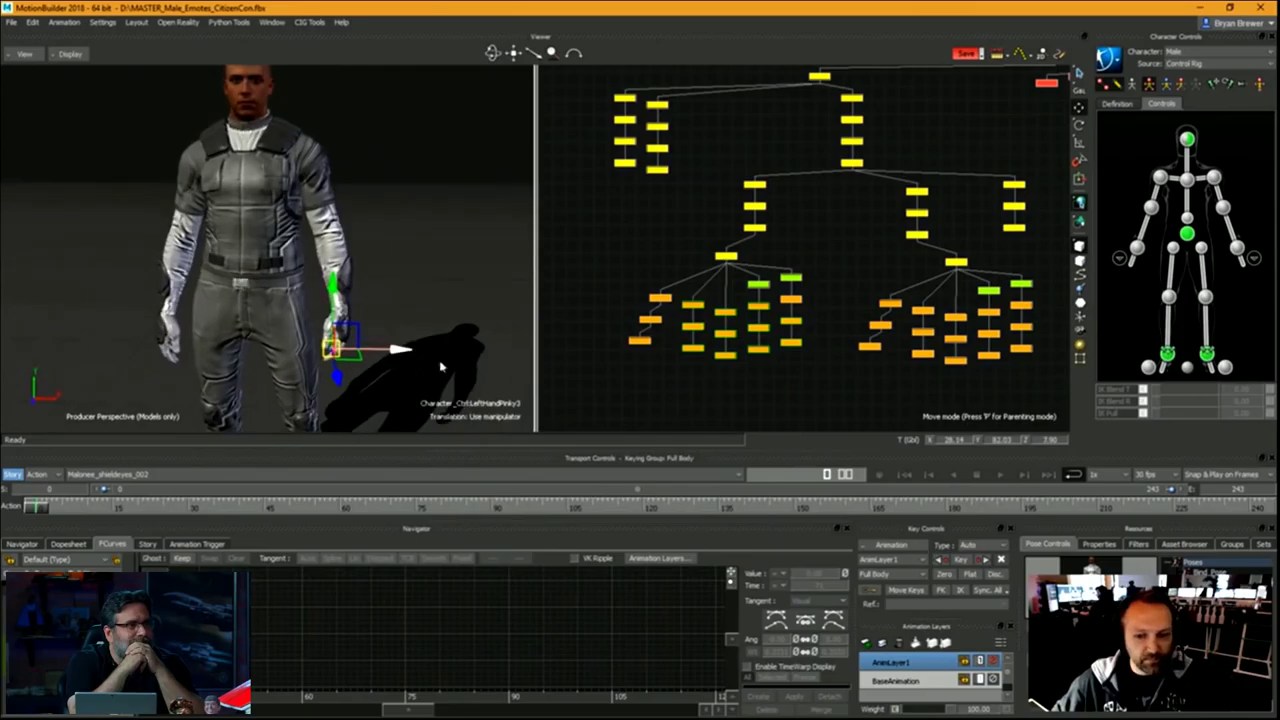
left_click_drag(35, 512, 51, 511)
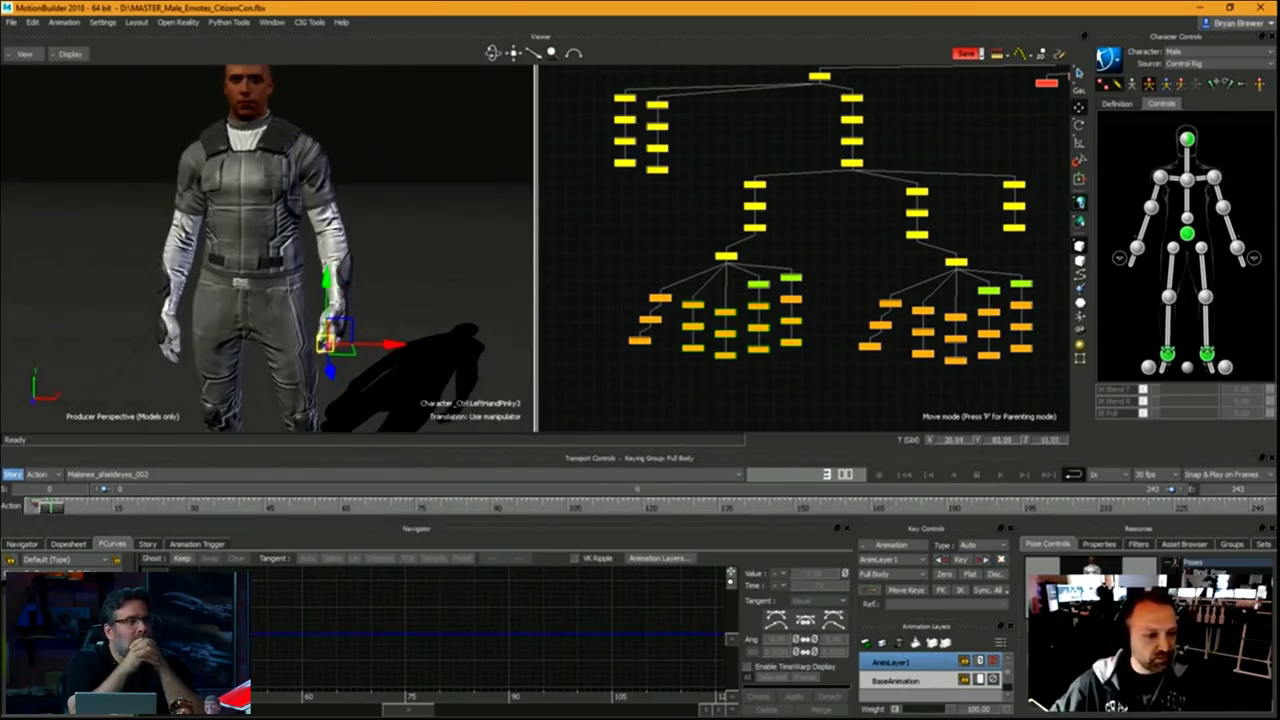
- Examine the selected finger bones' curves on BaseAnimation, then make AnimLayer1 active again
left_click(872, 679)
right_click_drag(435, 615, 425, 608, "alt")
middle_click_drag(425, 608, 448, 648, "alt")
right_click_drag(448, 648, 466, 616, "alt")
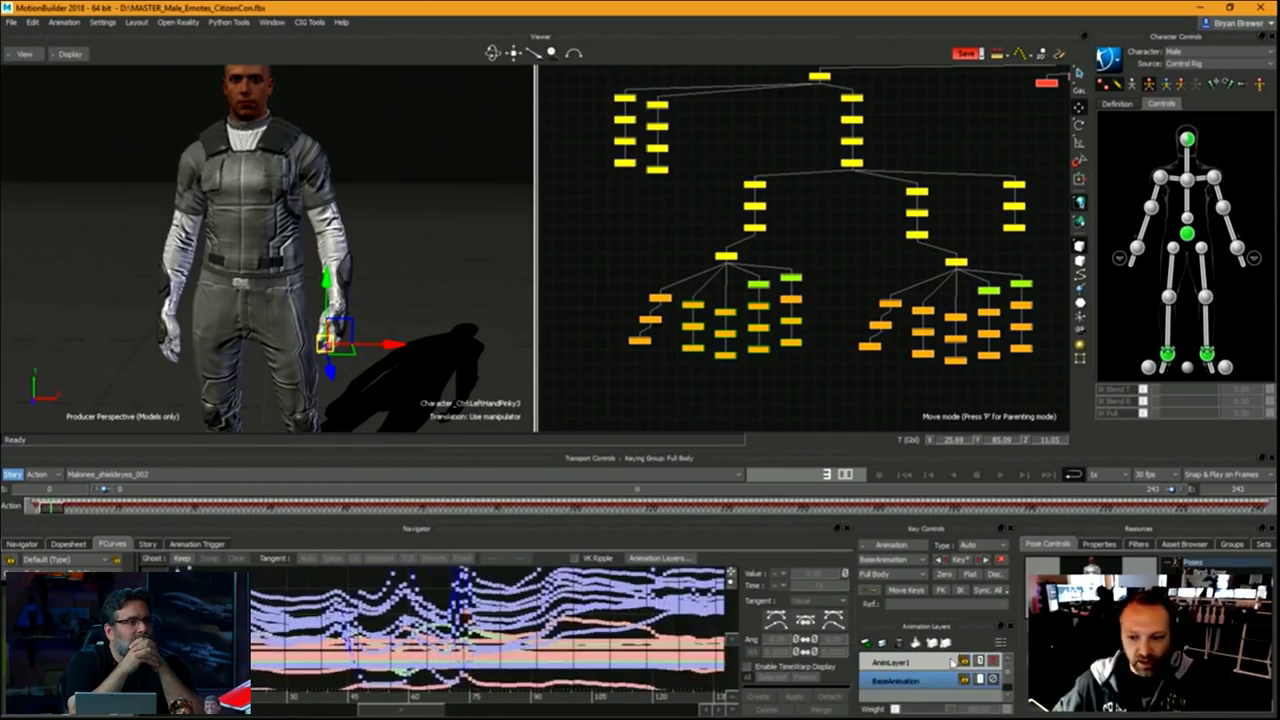
left_click(938, 662)
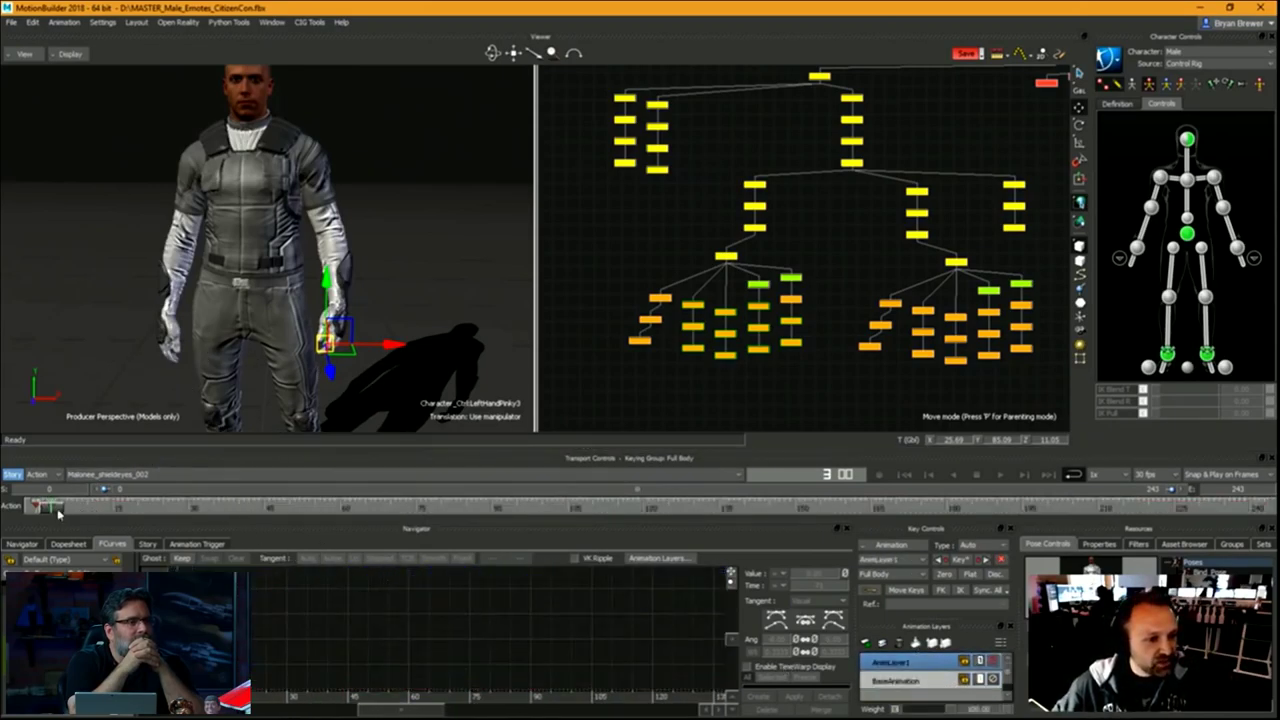
- Set the keying mode to Body Parts and scrub to the pose with the left hand raised, framing the upper body
left_click(1180, 85)
left_click_drag(52, 510, 129, 512)
left_click_drag(360, 240, 398, 247, "shift")
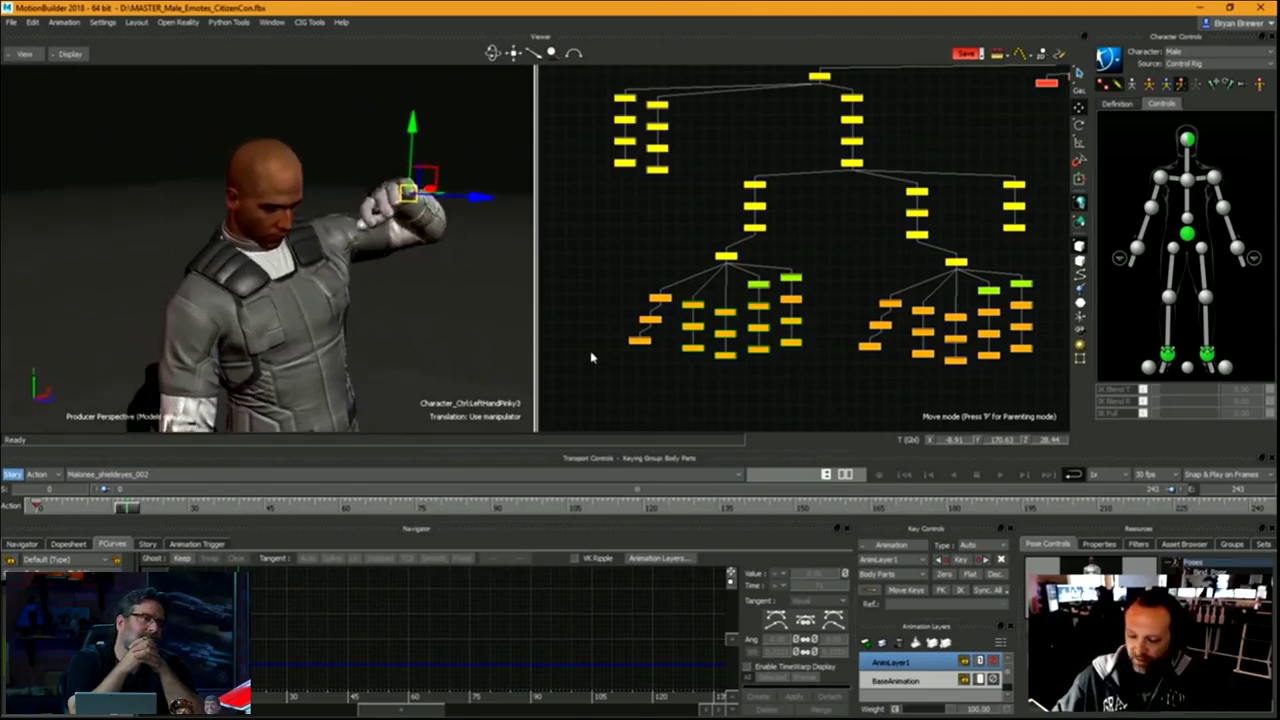
mouse_move(417, 310)
left_mouse_down("ctrl+shift")
mouse_move(387, 315)
mouse_move(398, 317)
left_mouse_up("ctrl+shift")
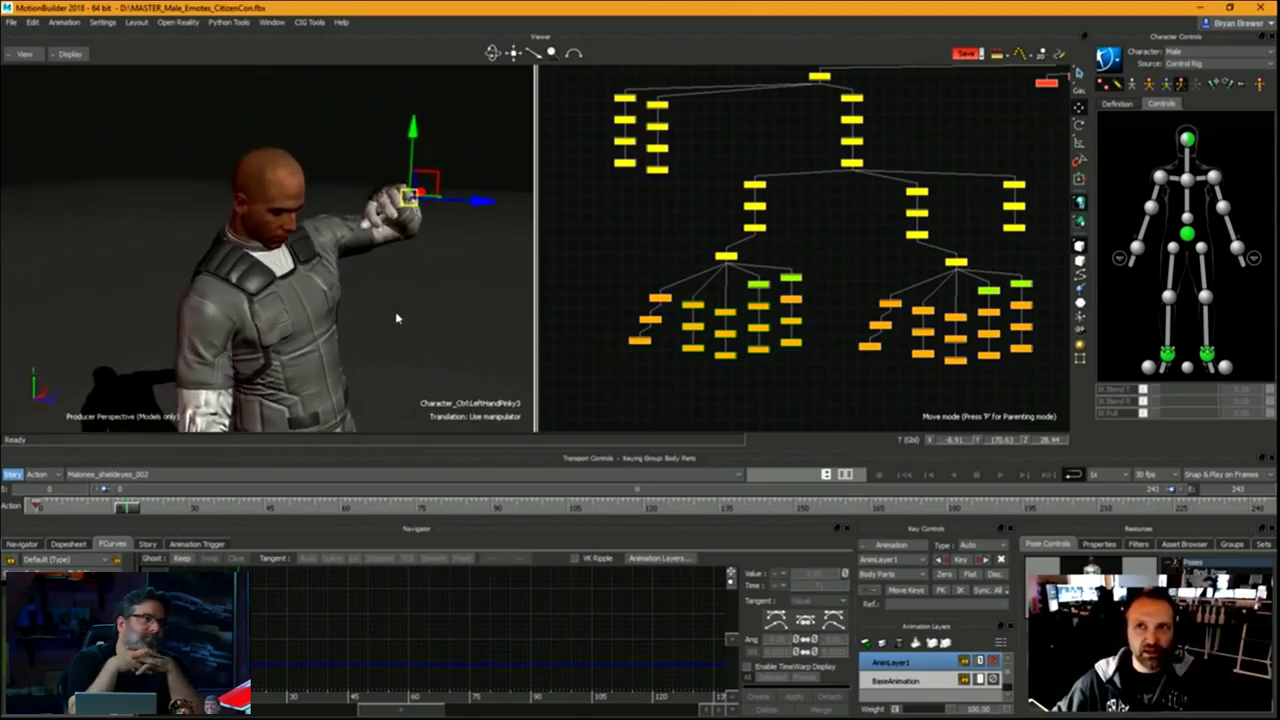